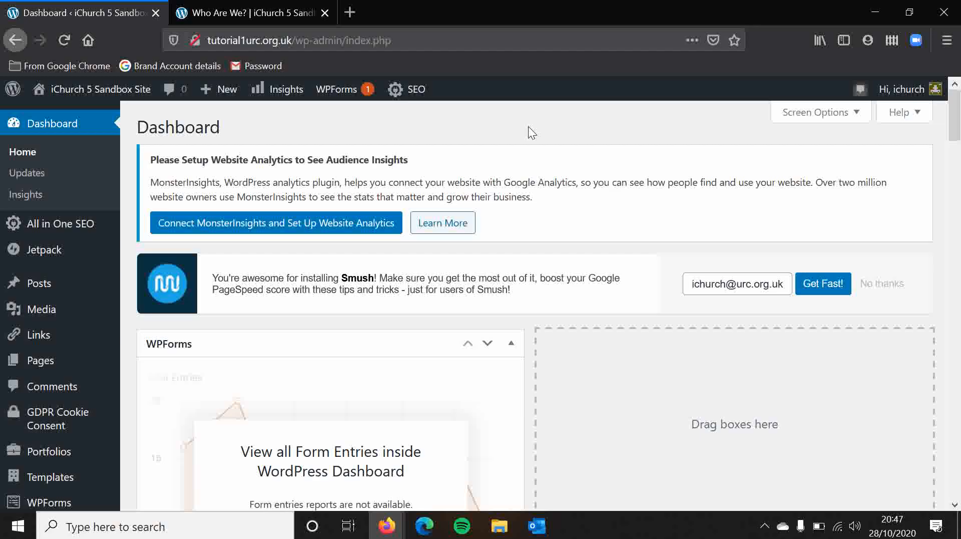
Examine the About Us and Contact Us sections in the footer of the Who Are We? page.
{"action": "left_click", "coordinate": [246, 23]}
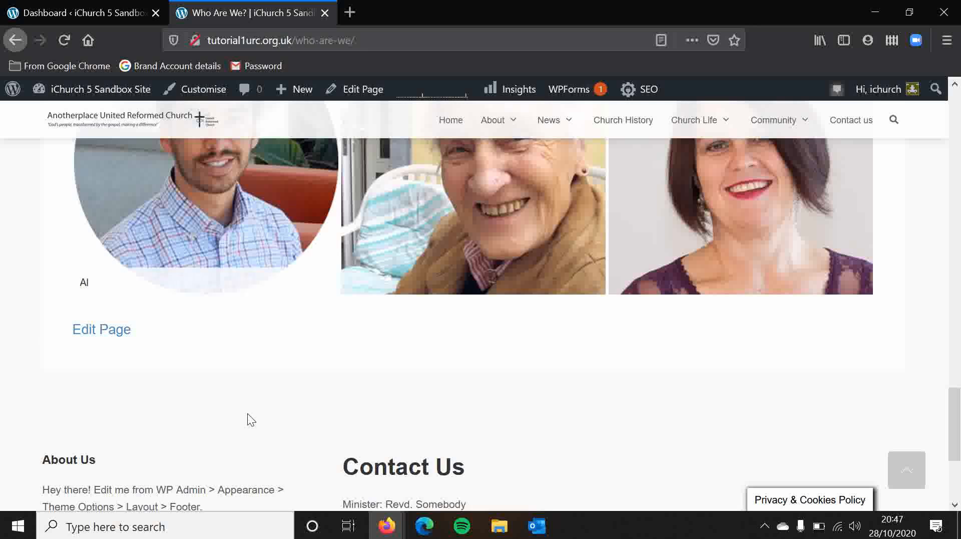
{"action": "scroll", "coordinate": [190, 366], "scroll_direction": "down", "scroll_amount": 2}
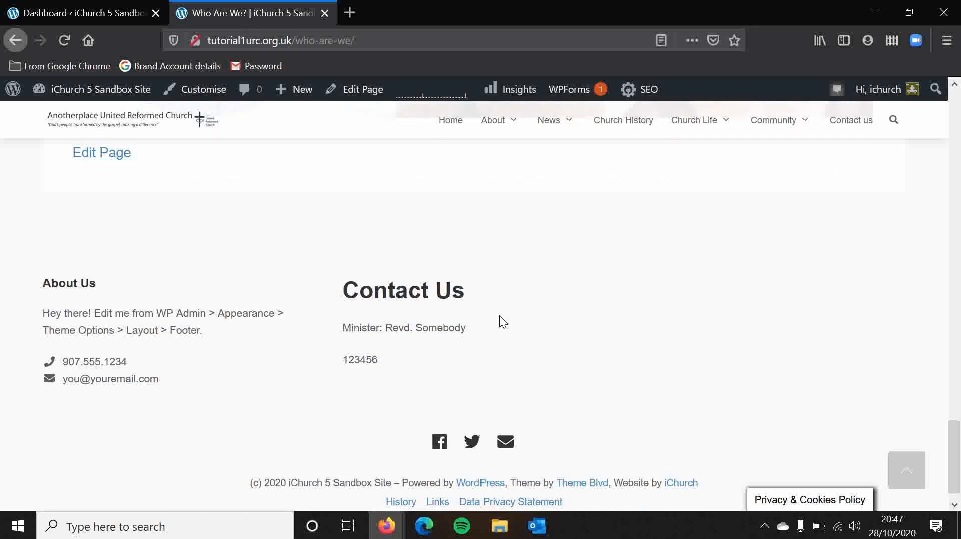
{"action": "left_click_drag", "start_coordinate": [73, 313], "coordinate": [4, 297]}
{"action": "left_click", "coordinate": [379, 270]}
{"action": "left_click_drag", "start_coordinate": [379, 274], "coordinate": [464, 289]}
{"action": "left_click", "coordinate": [386, 276]}
{"action": "left_click_drag", "start_coordinate": [154, 314], "coordinate": [204, 331]}
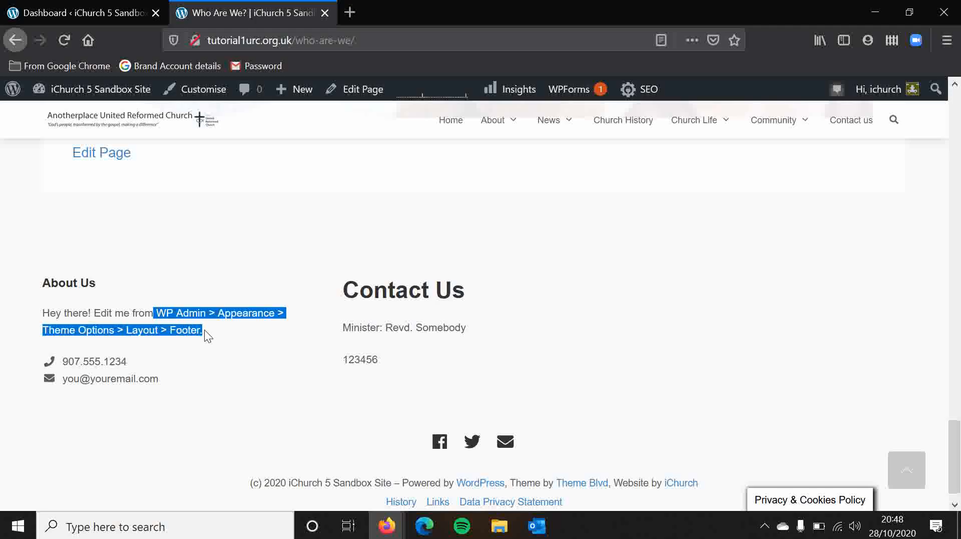
{"action": "left_click", "coordinate": [205, 329]}
Return to the site's admin dashboard and open the list of custom widget areas.
{"action": "left_click", "coordinate": [105, 4]}
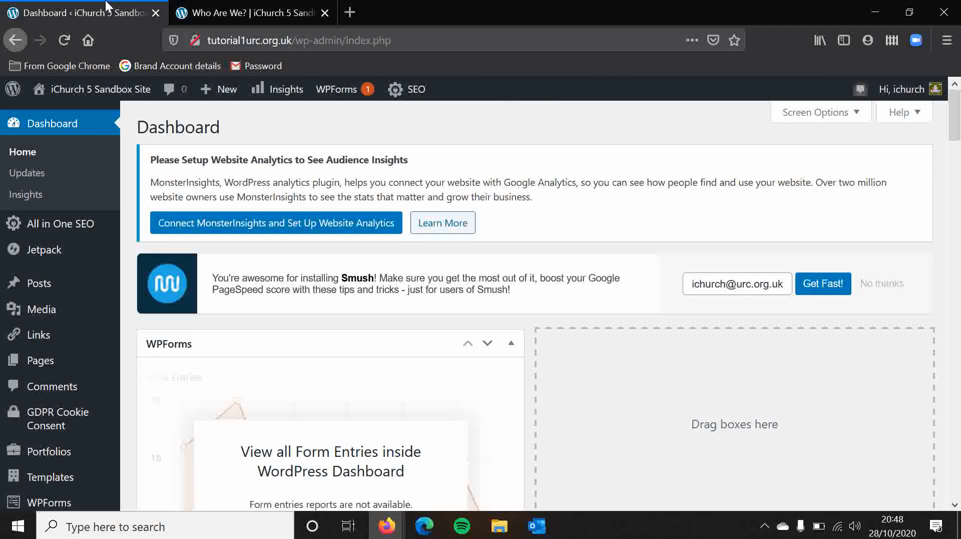
{"action": "scroll", "coordinate": [125, 222], "scroll_direction": "down", "scroll_amount": 5}
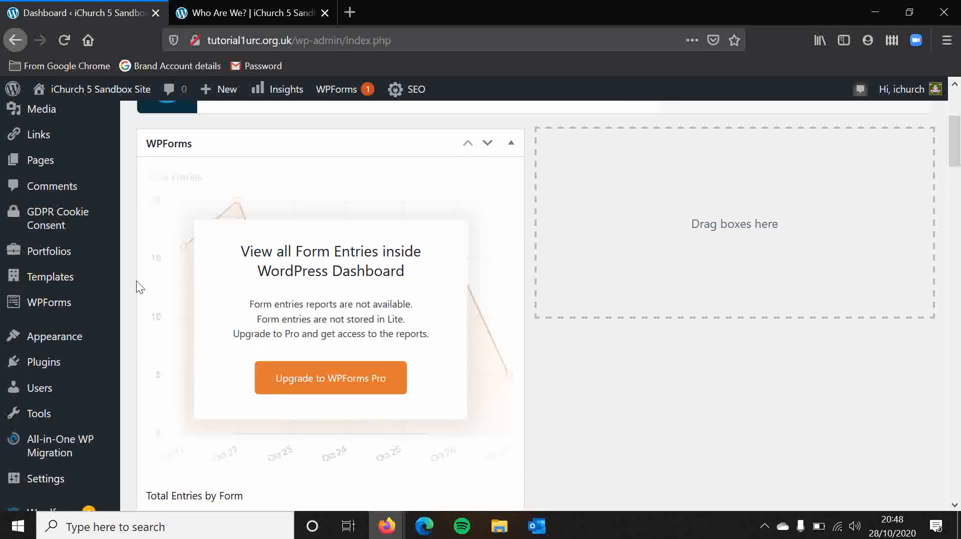
{"action": "mouse_move", "coordinate": [70, 339]}
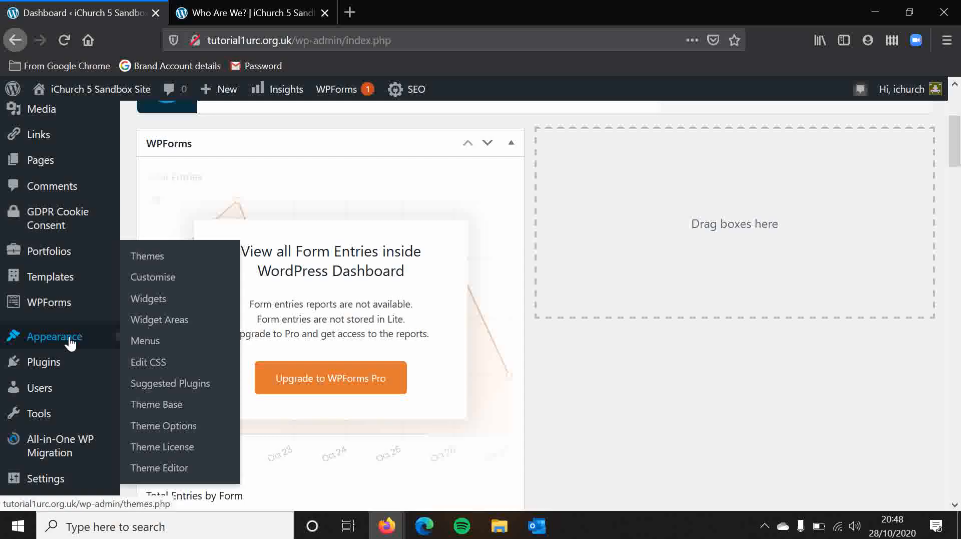
{"action": "left_click", "coordinate": [170, 325]}
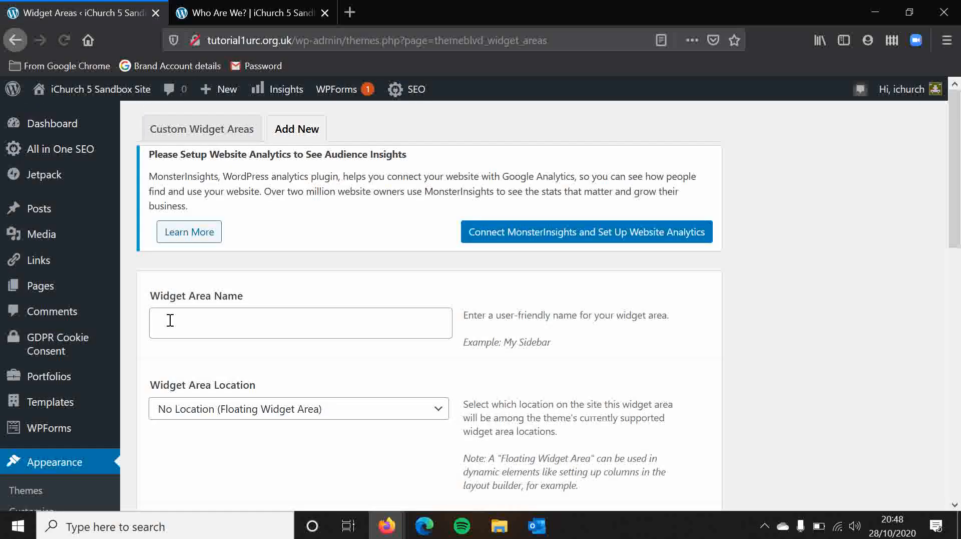
{"action": "left_click", "coordinate": [215, 129]}
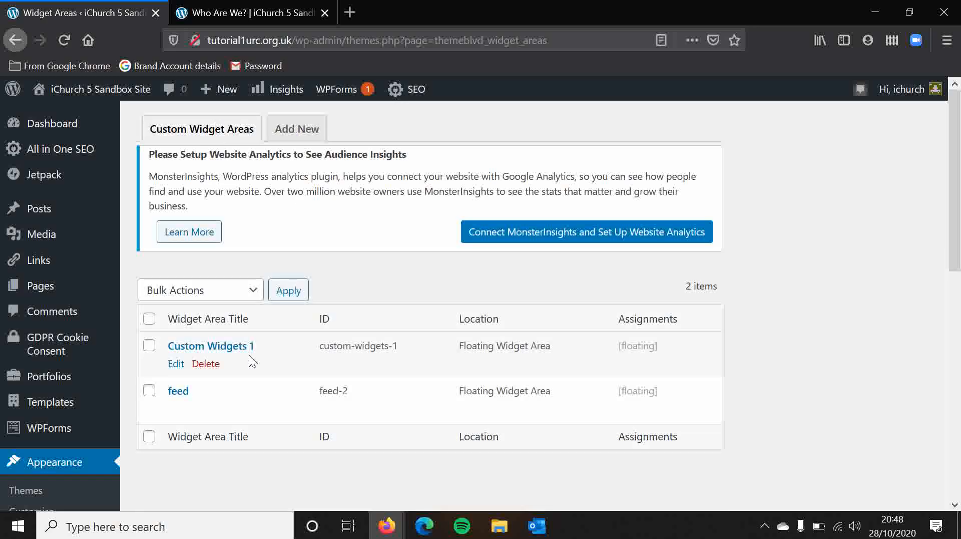
Delete the existing Custom Widgets 1 and feed widget areas.
{"action": "left_click", "coordinate": [205, 364]}
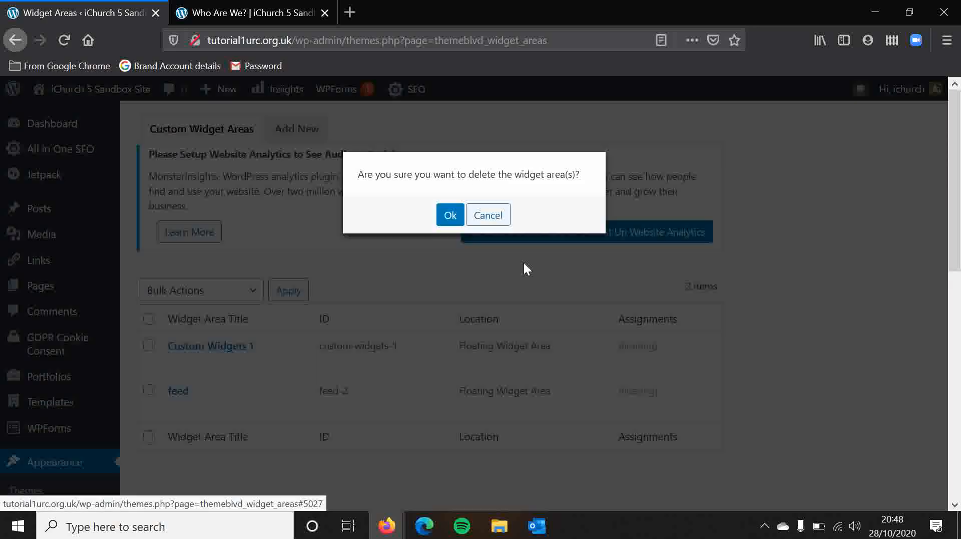
{"action": "left_click", "coordinate": [449, 215]}
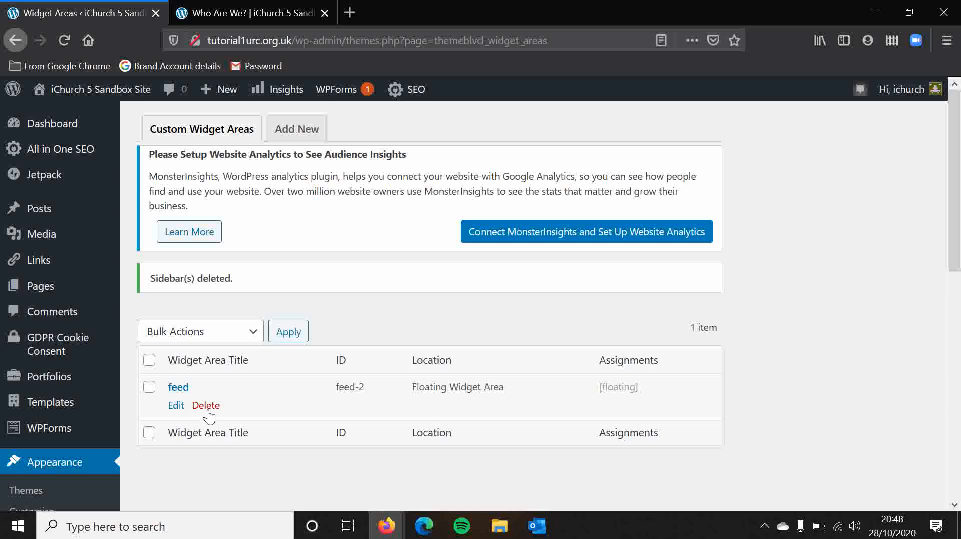
{"action": "left_click", "coordinate": [205, 404]}
{"action": "left_click", "coordinate": [449, 217]}
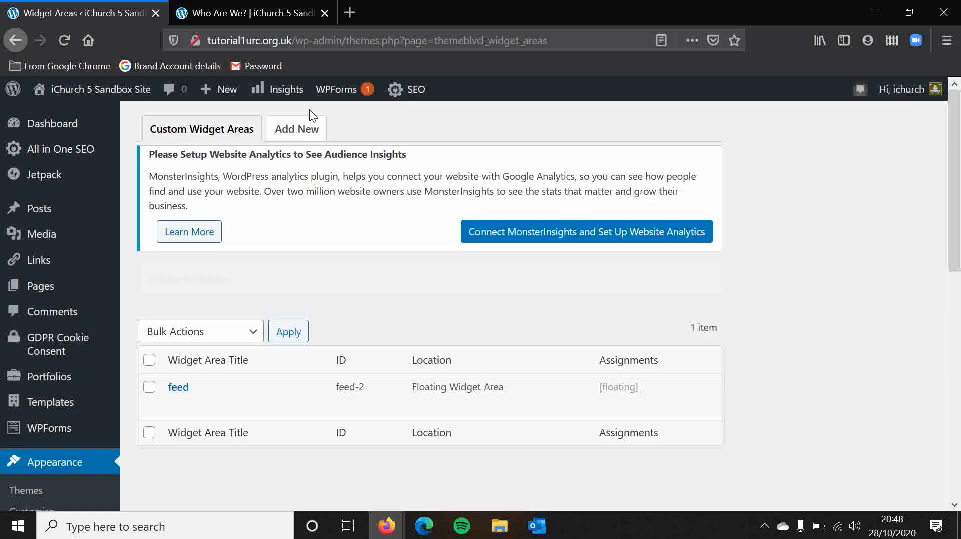
Add a new widget area named Custom Widgets 1, with its location kept as No Location (Floating Widget Area).
{"action": "left_click", "coordinate": [310, 132]}
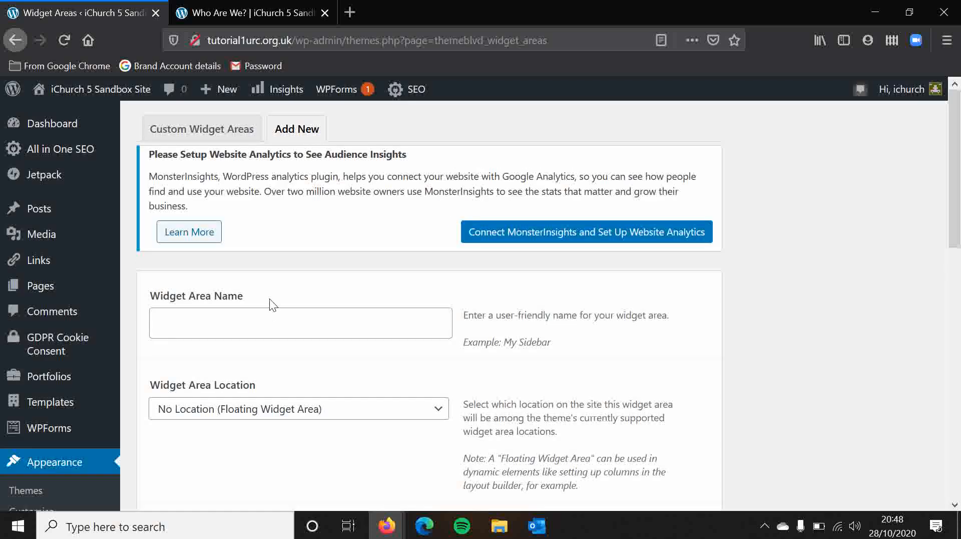
{"action": "left_click", "coordinate": [273, 328]}
{"action": "type", "text": "Custom "}
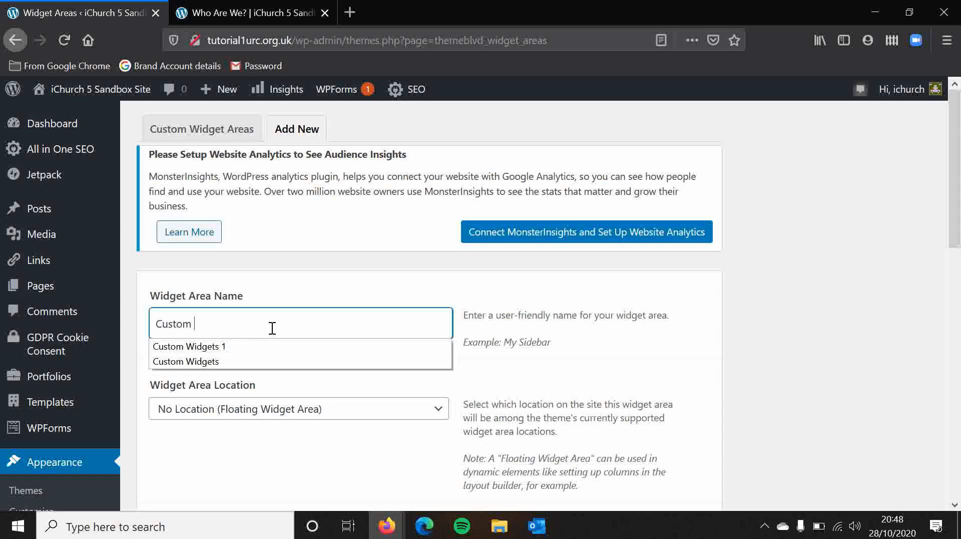
{"action": "type", "text": "Widgets 1"}
{"action": "left_click", "coordinate": [522, 380]}
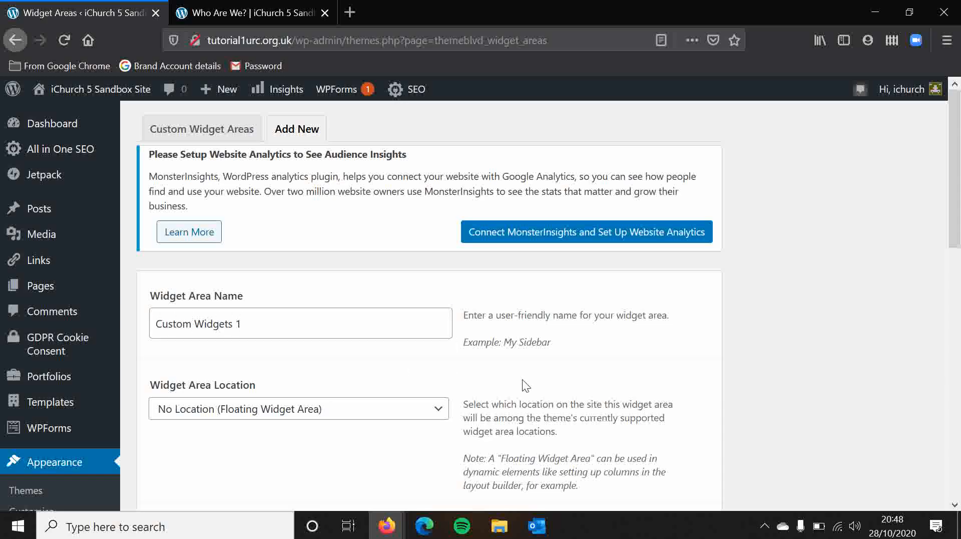
{"action": "scroll", "coordinate": [522, 379], "scroll_direction": "down", "scroll_amount": 5}
{"action": "left_click", "coordinate": [379, 135]}
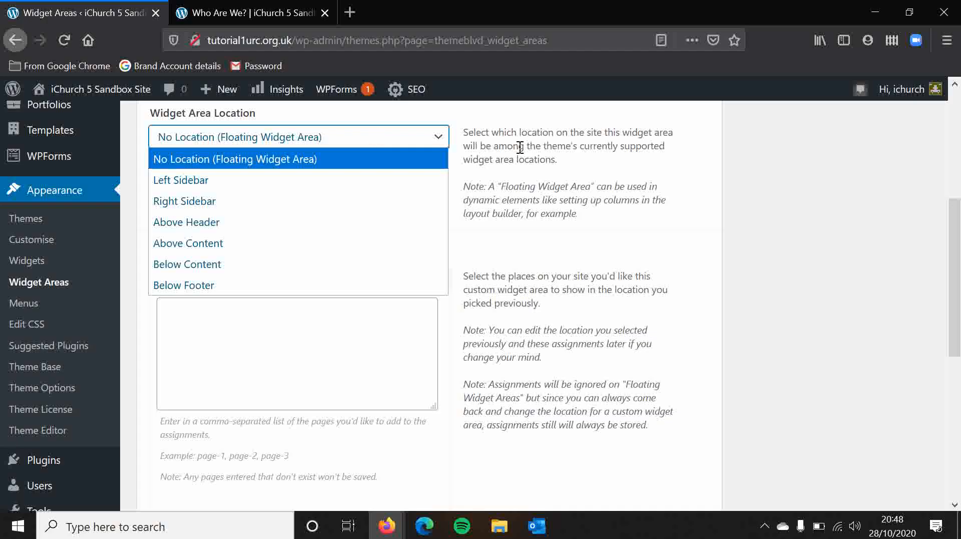
{"action": "left_click", "coordinate": [461, 200]}
{"action": "scroll", "coordinate": [460, 200], "scroll_direction": "down", "scroll_amount": 3}
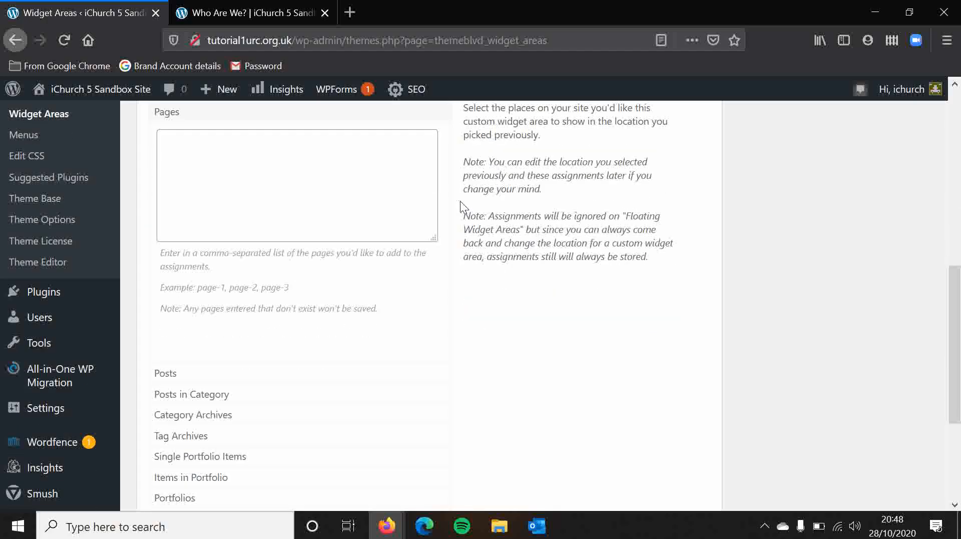
{"action": "scroll", "coordinate": [548, 279], "scroll_direction": "down", "scroll_amount": 3}
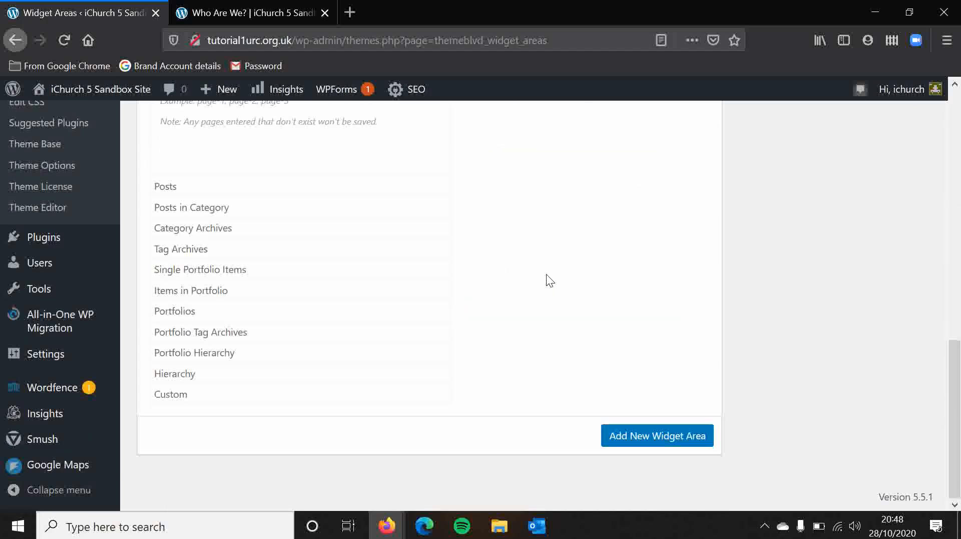
{"action": "left_click", "coordinate": [637, 433]}
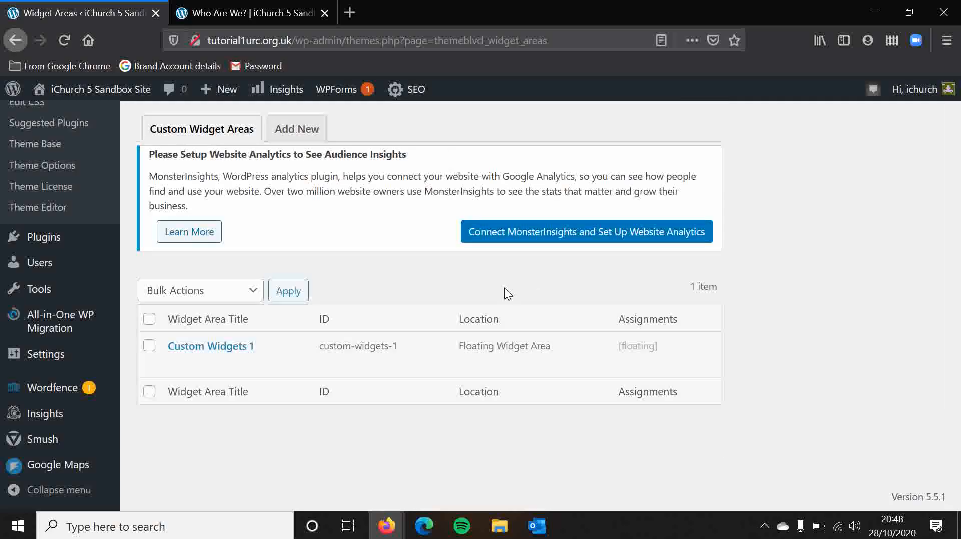
Add a second floating widget area named Custom Widgets 2.
{"action": "left_click", "coordinate": [296, 128]}
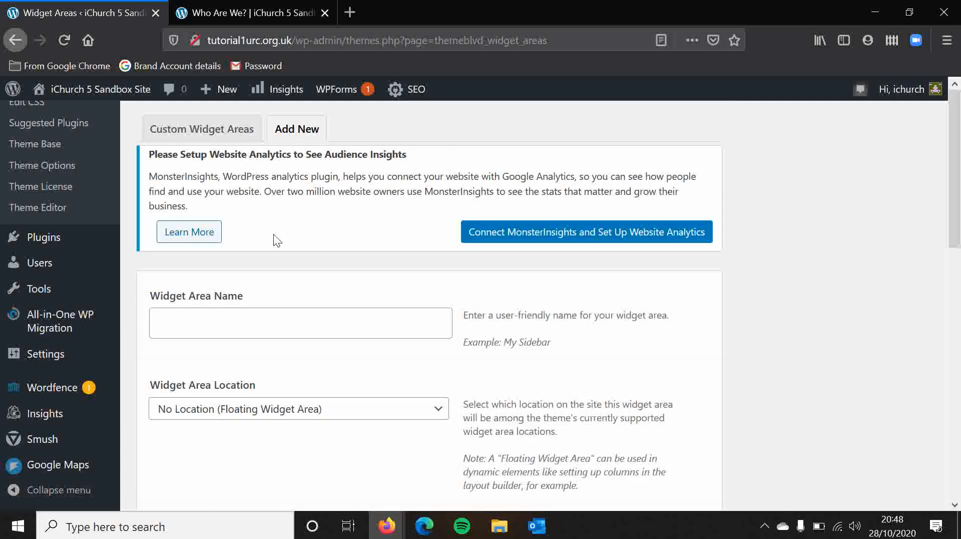
{"action": "left_click", "coordinate": [218, 316]}
{"action": "type", "text": "Custom W"}
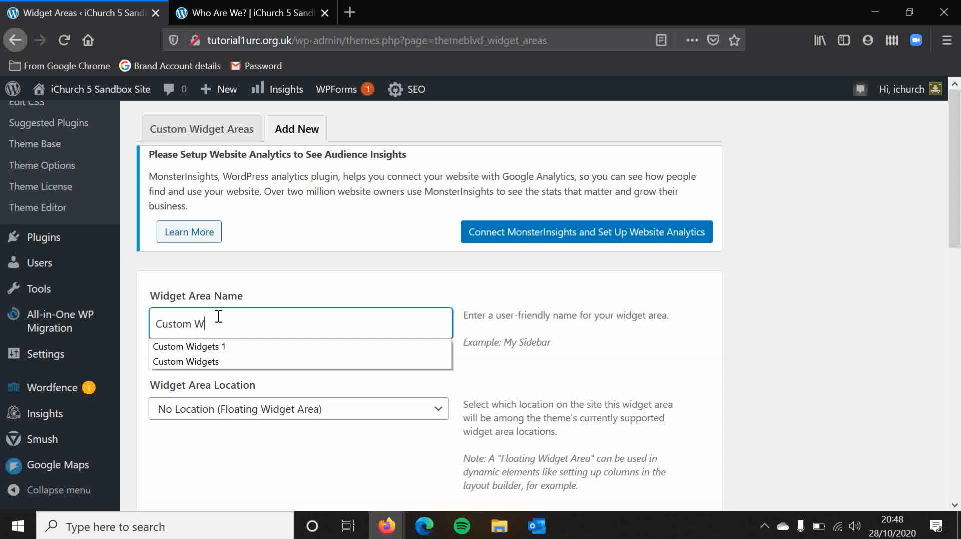
{"action": "type", "text": "idgets"}
{"action": "key", "text": "Down"}
{"action": "key", "text": "Return"}
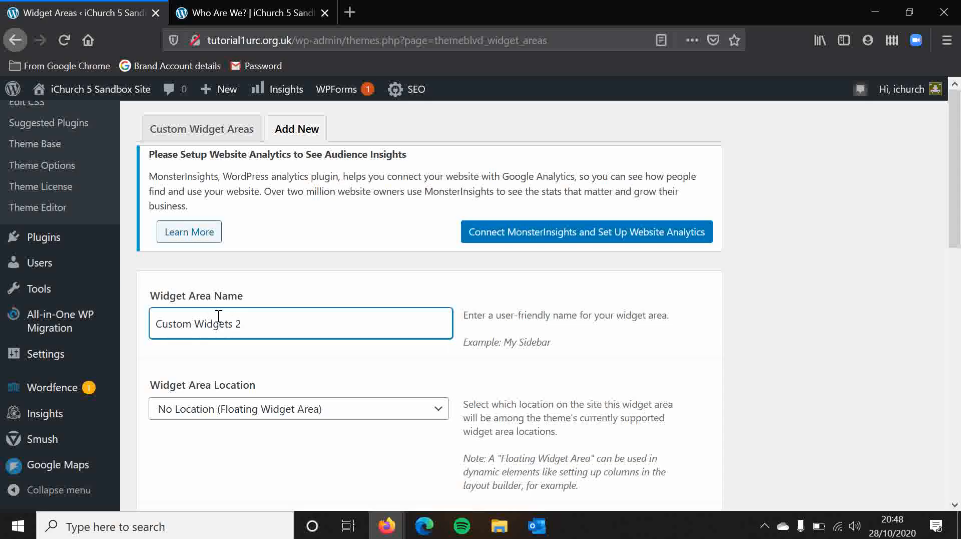
{"action": "scroll", "coordinate": [219, 316], "scroll_direction": "down", "scroll_amount": 10}
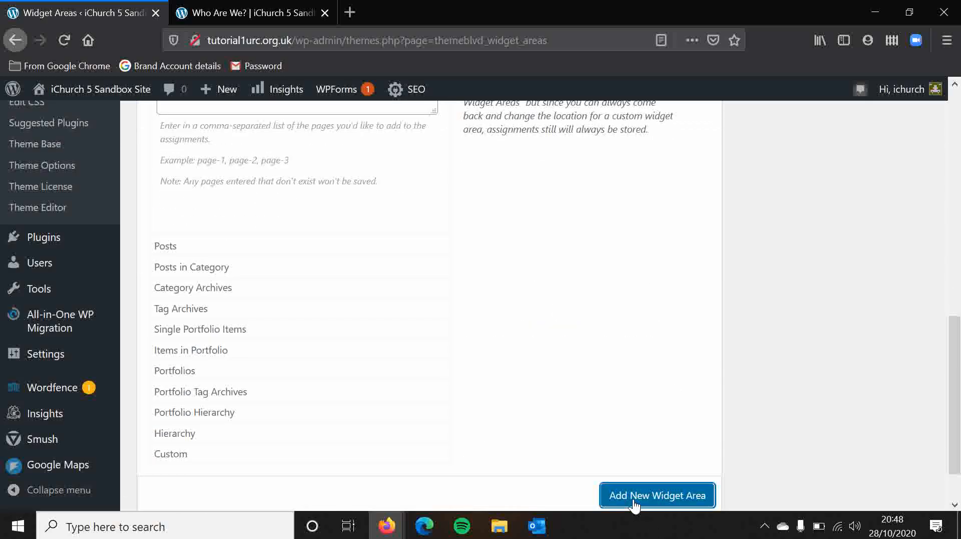
Add a third floating widget area named Custom Widgets 3.
{"action": "scroll", "coordinate": [470, 276], "scroll_direction": "up", "scroll_amount": 4}
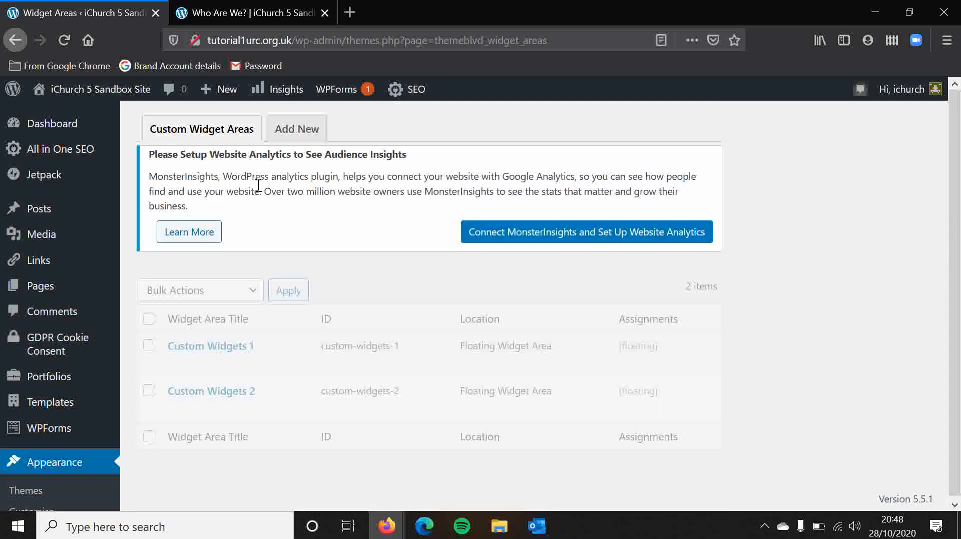
{"action": "left_click", "coordinate": [297, 131]}
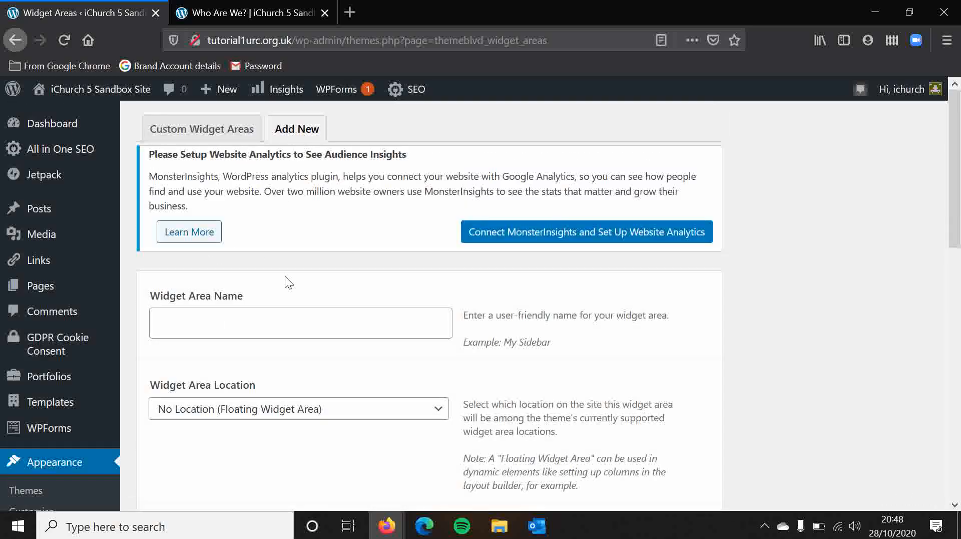
{"action": "left_click", "coordinate": [241, 318]}
{"action": "type", "text": "Widge"}
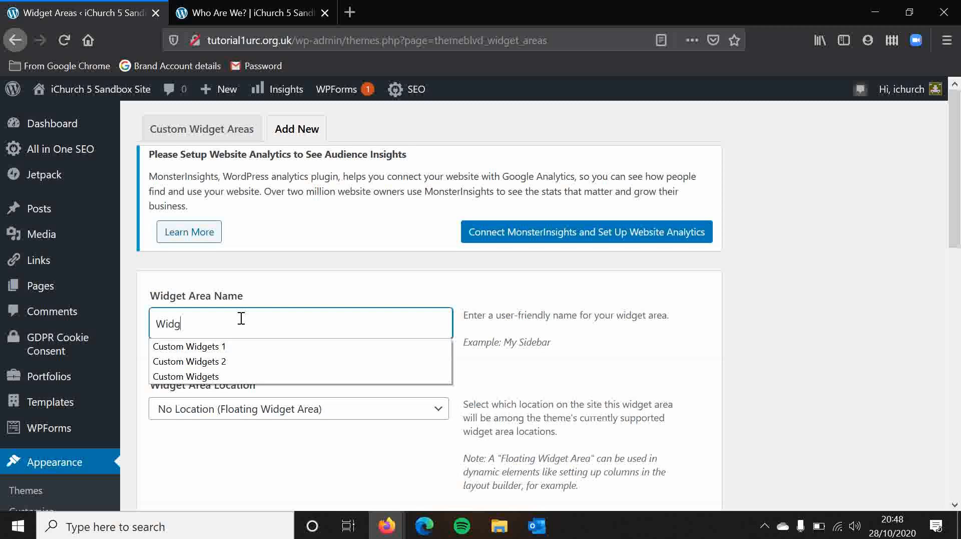
{"action": "key", "text": "Down"}
{"action": "key", "text": "Down"}
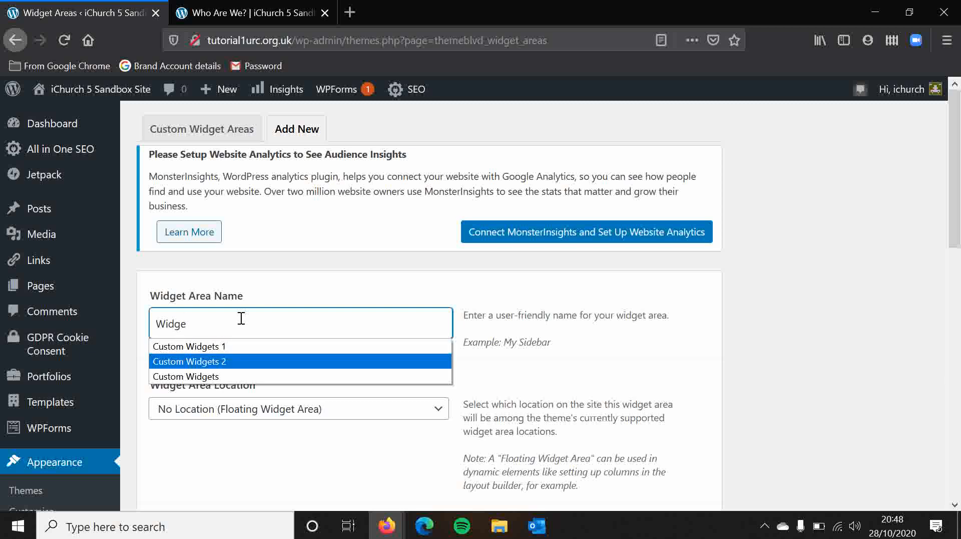
{"action": "left_click", "coordinate": [231, 363]}
{"action": "key", "text": "BackSpace"}
{"action": "type", "text": "3"}
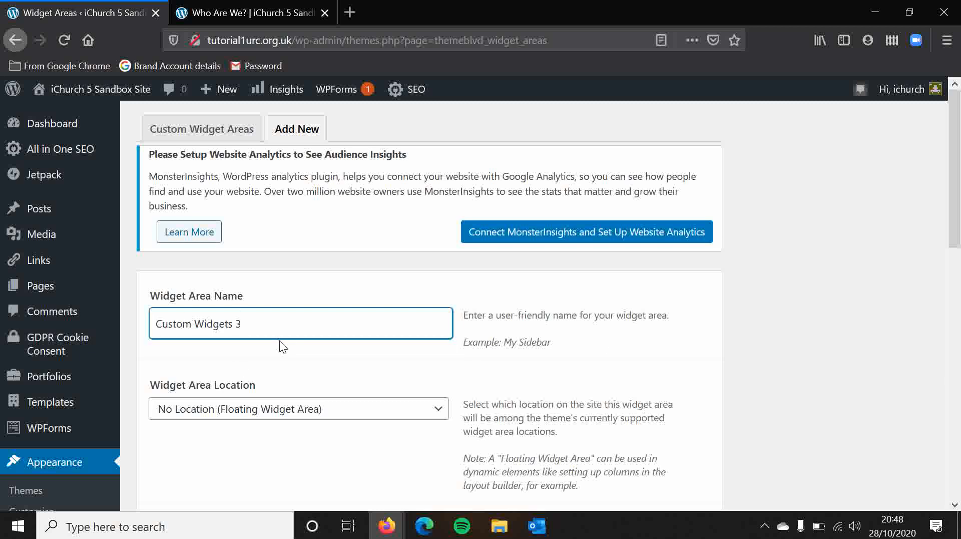
{"action": "scroll", "coordinate": [864, 375], "scroll_direction": "down", "scroll_amount": 10}
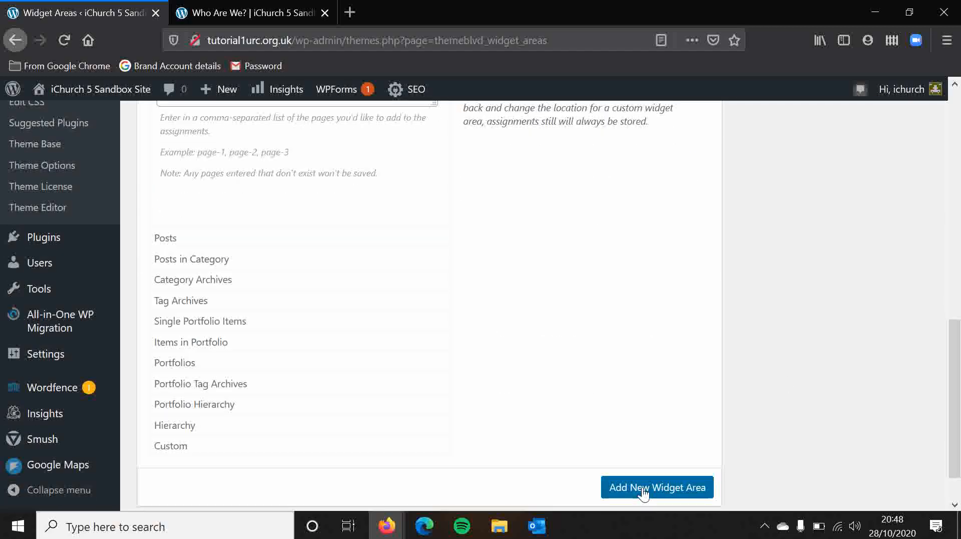
{"action": "left_click", "coordinate": [643, 492]}
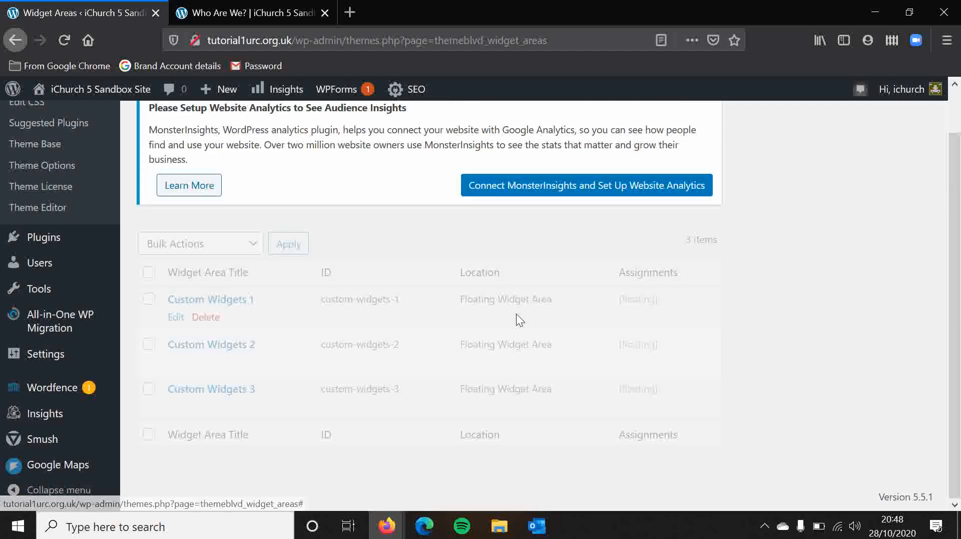
Open the Widgets management page and bring the widget locations and custom areas into view at default zoom.
{"action": "scroll", "coordinate": [410, 237], "scroll_direction": "up", "scroll_amount": 2}
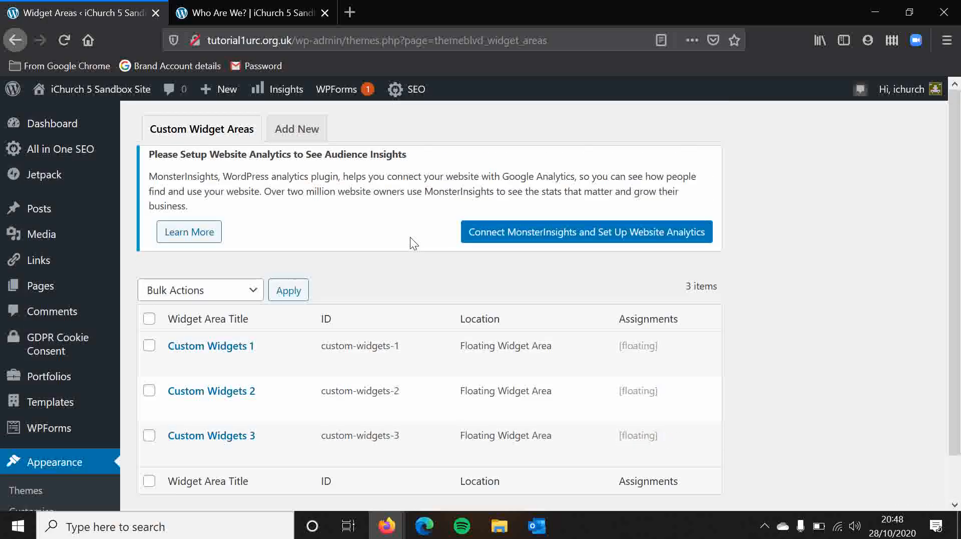
{"action": "scroll", "coordinate": [227, 226], "scroll_direction": "down", "scroll_amount": 5}
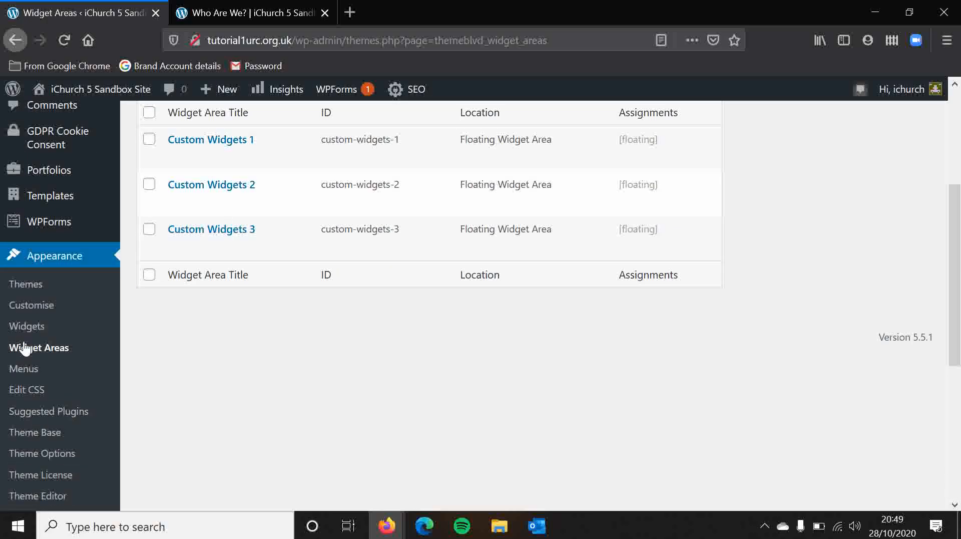
{"action": "left_click", "coordinate": [24, 330]}
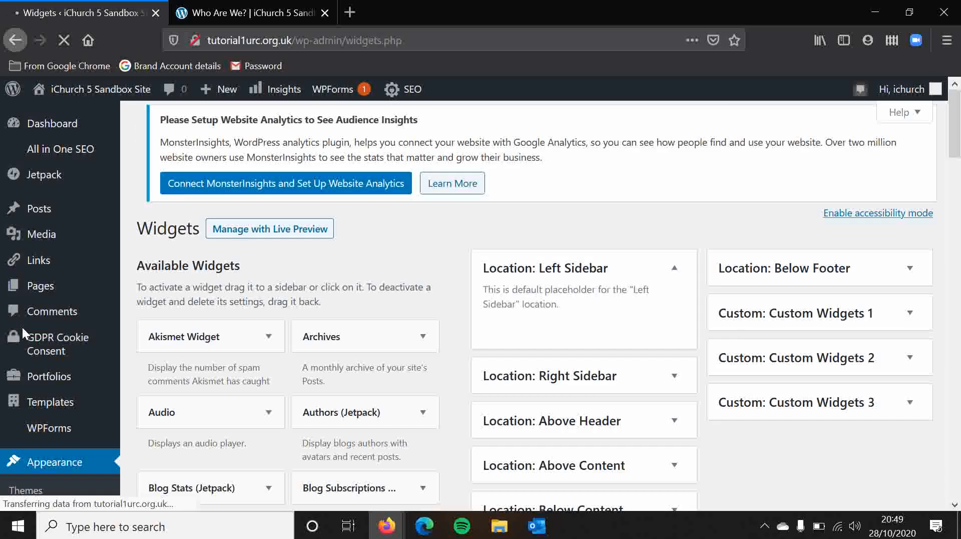
{"action": "scroll", "coordinate": [799, 332], "scroll_direction": "down", "scroll_amount": 3}
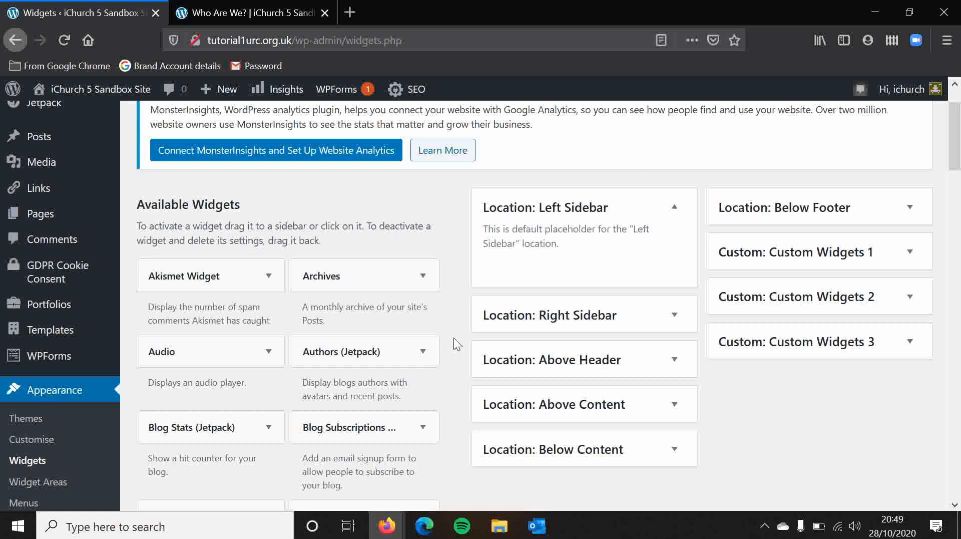
{"action": "key", "text": "ctrl+plus"}
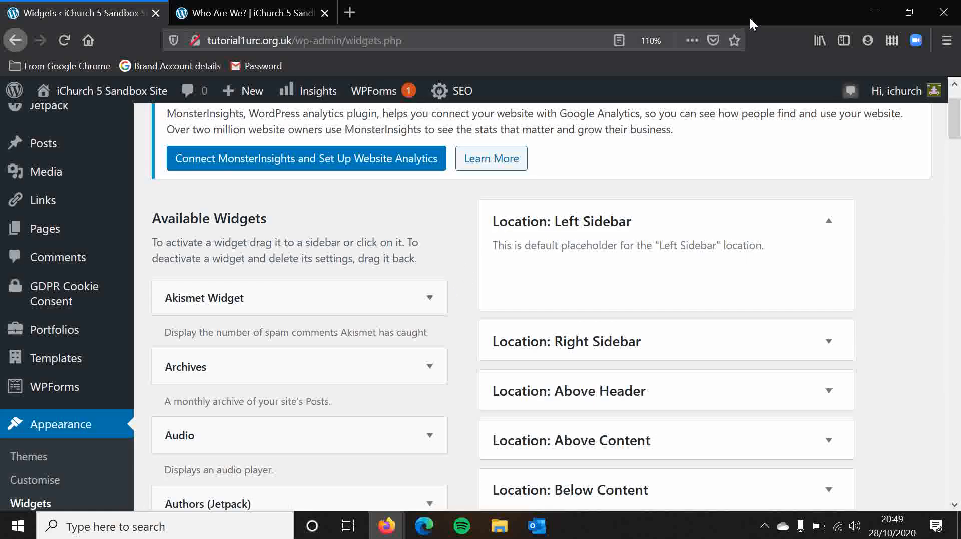
{"action": "left_click", "coordinate": [652, 41]}
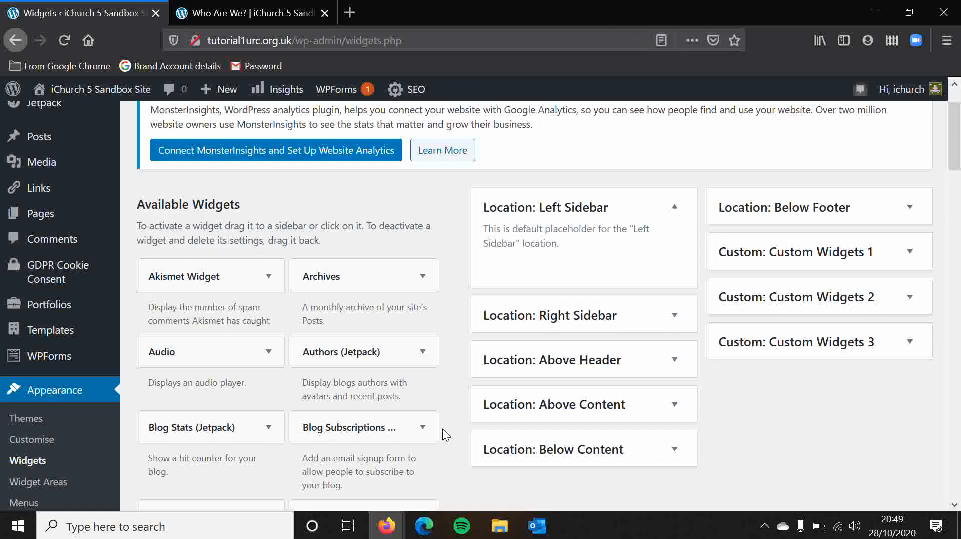
Add a Categories widget to Custom Widgets 1, give it the title Categories and save it.
{"action": "scroll", "coordinate": [447, 425], "scroll_direction": "down", "scroll_amount": 3}
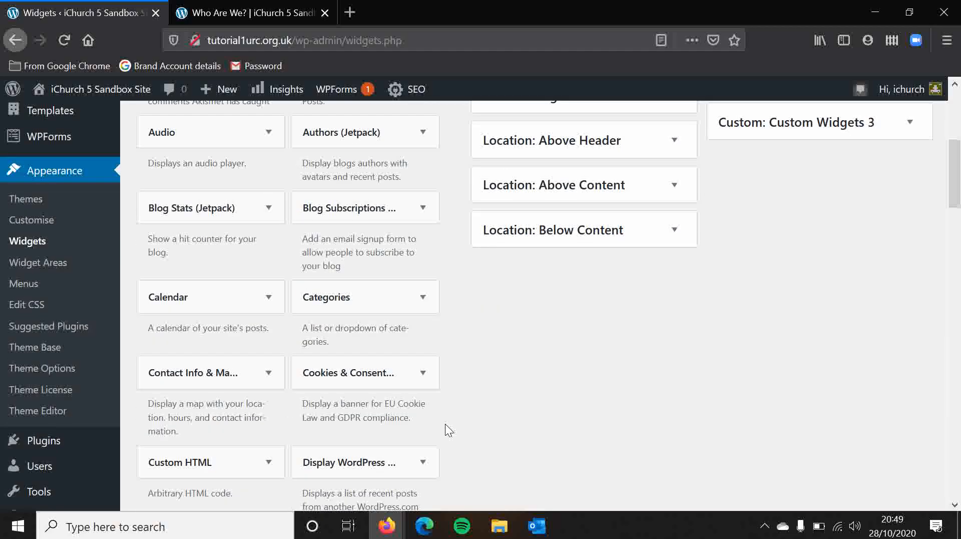
{"action": "scroll", "coordinate": [490, 405], "scroll_direction": "down", "scroll_amount": 1}
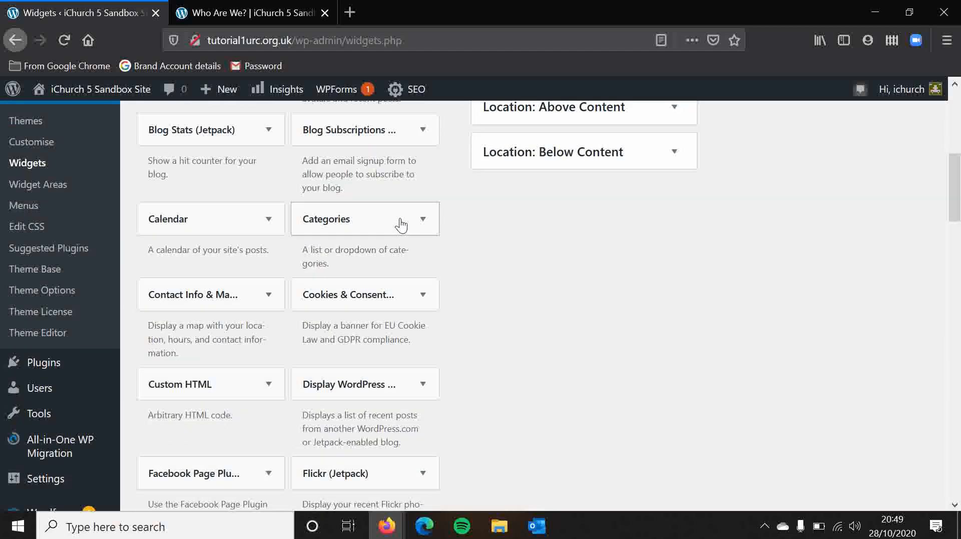
{"action": "left_click_drag", "start_coordinate": [399, 220], "coordinate": [851, 149]}
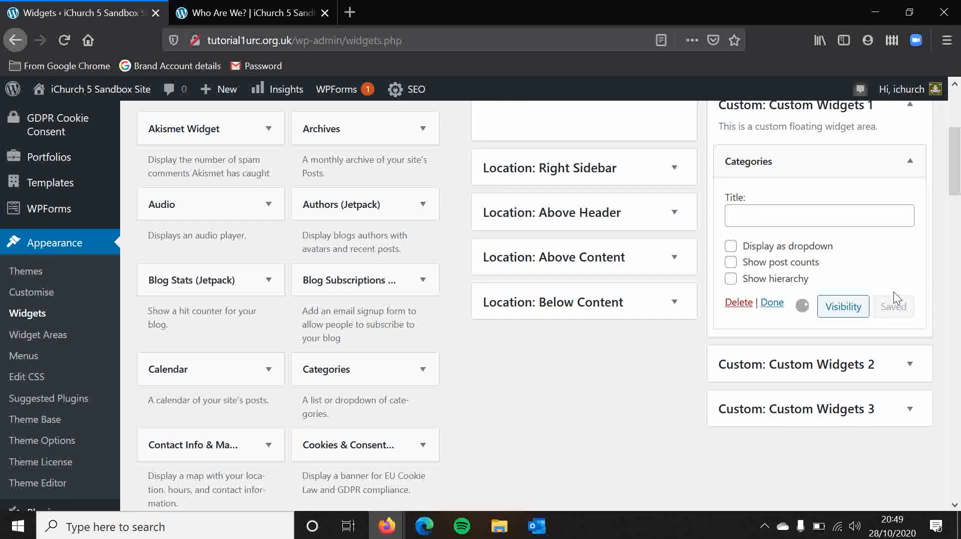
{"action": "left_click", "coordinate": [782, 215]}
{"action": "type", "text": "Categori"}
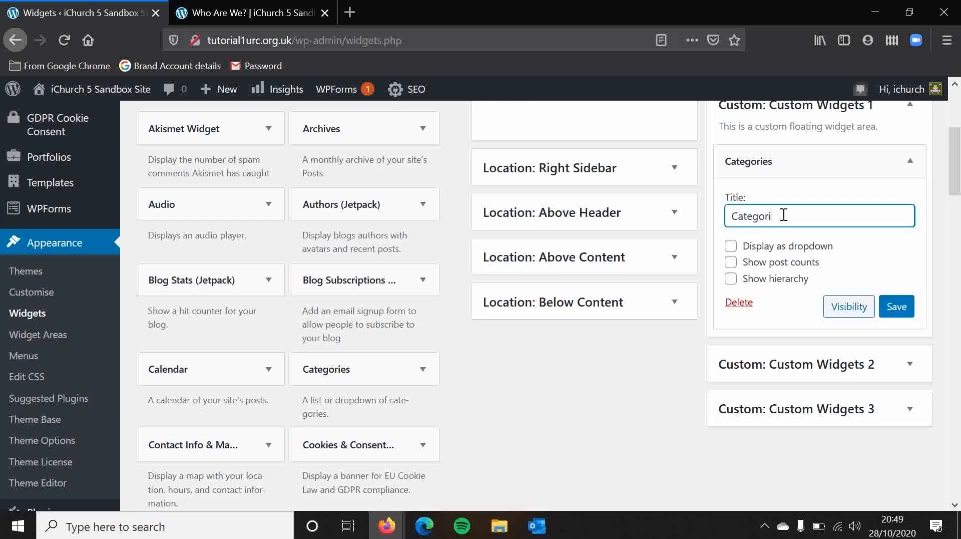
{"action": "type", "text": "es"}
{"action": "left_click", "coordinate": [890, 303]}
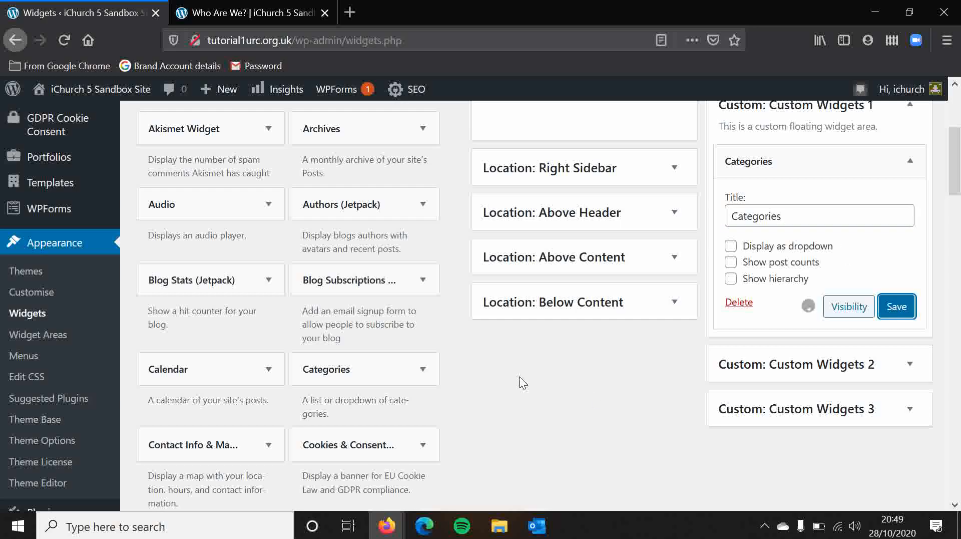
Add the MailChimp Subscriber Popup widget to Custom Widgets 2 and go to its code field.
{"action": "scroll", "coordinate": [440, 361], "scroll_direction": "down", "scroll_amount": 10}
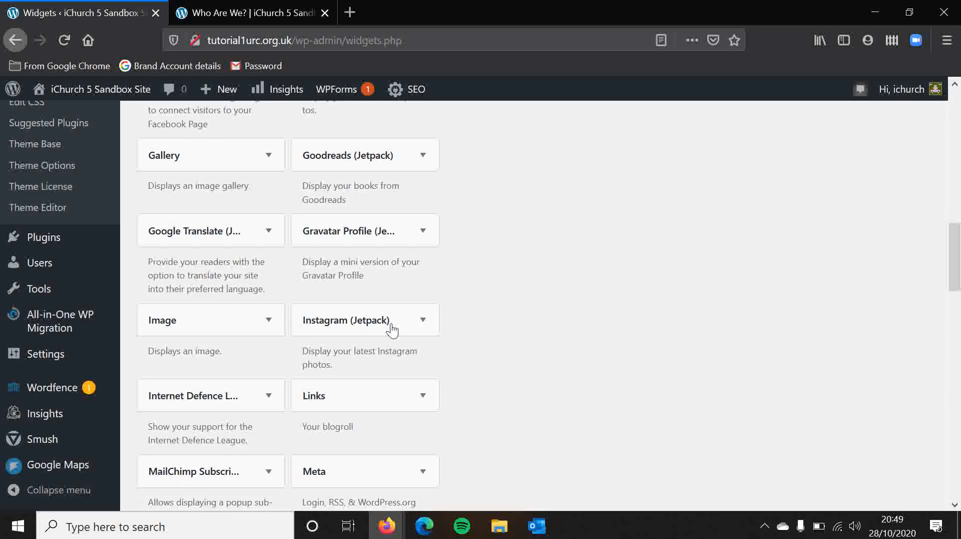
{"action": "scroll", "coordinate": [467, 390], "scroll_direction": "down", "scroll_amount": 4}
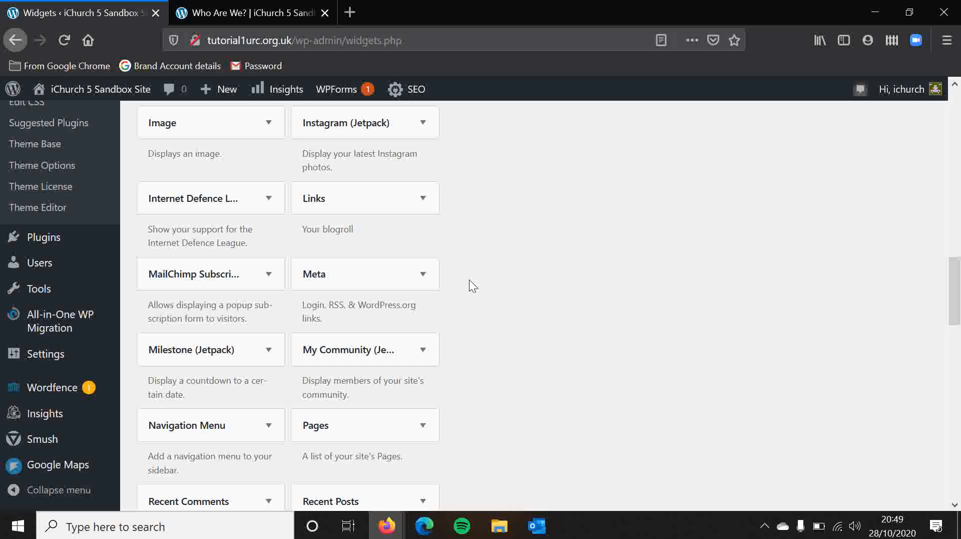
{"action": "scroll", "coordinate": [454, 266], "scroll_direction": "up", "scroll_amount": 1}
{"action": "left_click_drag", "start_coordinate": [220, 333], "coordinate": [836, 322]}
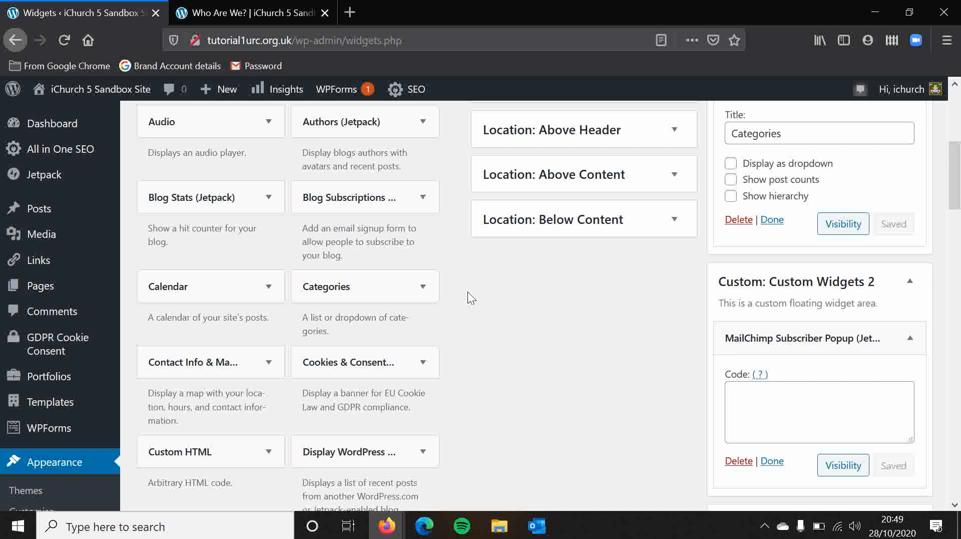
{"action": "scroll", "coordinate": [467, 295], "scroll_direction": "down", "scroll_amount": 3}
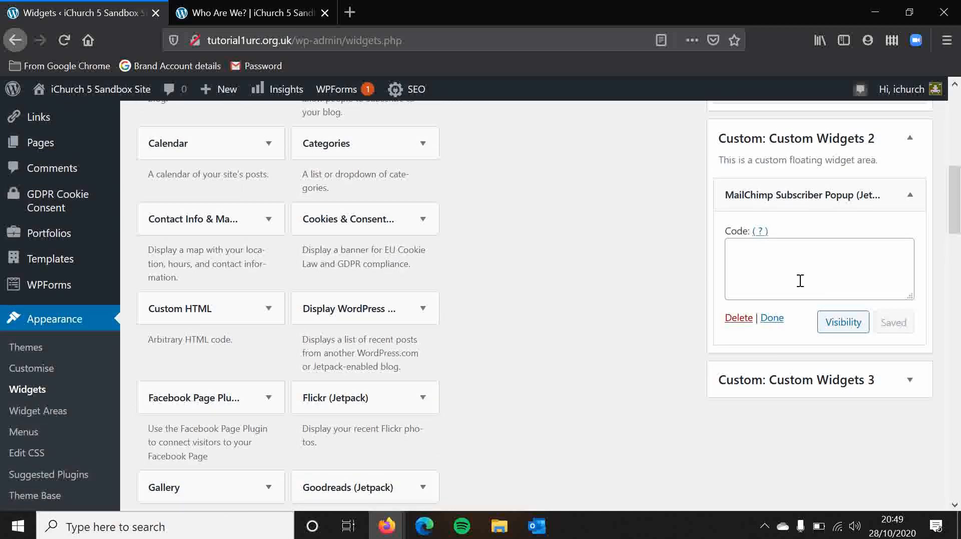
{"action": "left_click", "coordinate": [817, 273]}
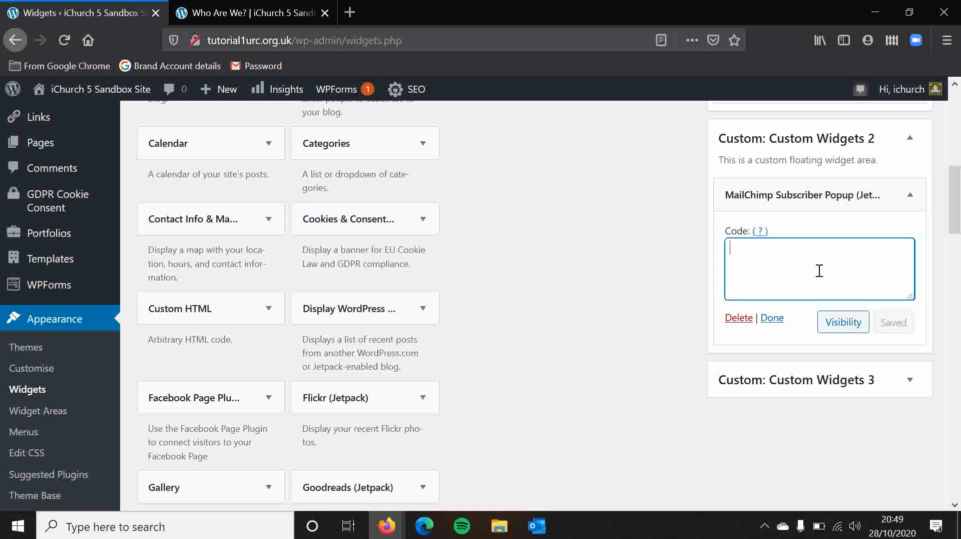
Open the help for the MailChimp widget's code and read how to create the pop-up form, connect the site and obtain the script.
{"action": "left_click", "coordinate": [760, 231]}
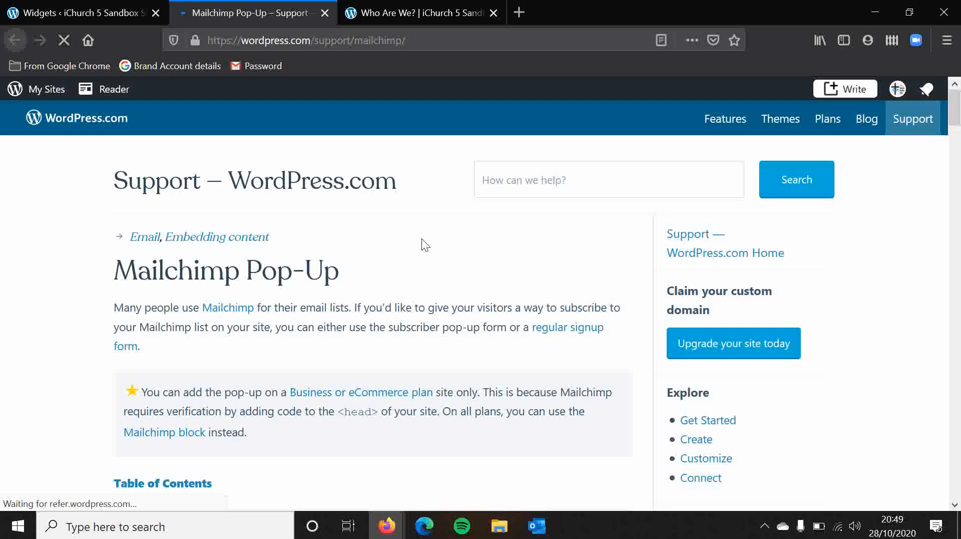
{"action": "scroll", "coordinate": [90, 347], "scroll_direction": "down", "scroll_amount": 5}
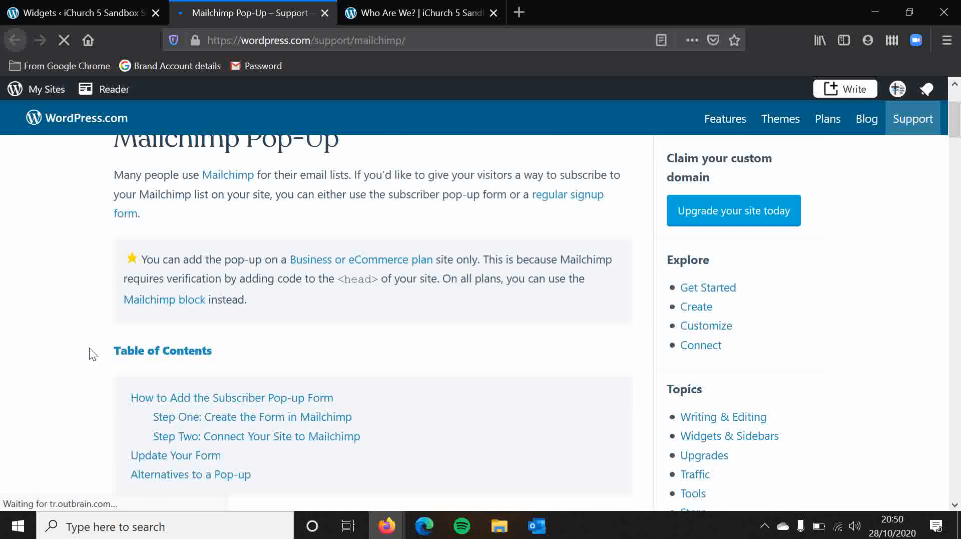
{"action": "scroll", "coordinate": [38, 372], "scroll_direction": "down", "scroll_amount": 2}
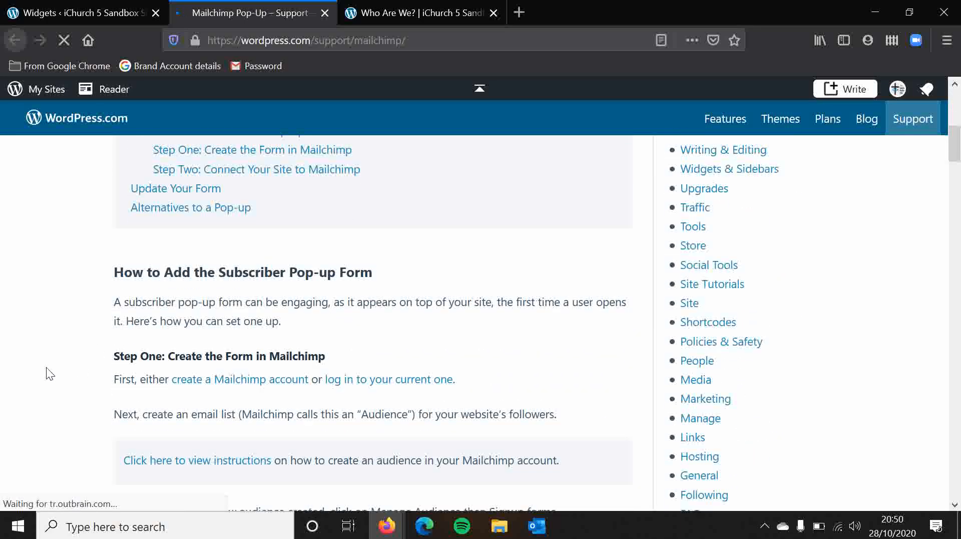
{"action": "scroll", "coordinate": [56, 373], "scroll_direction": "down", "scroll_amount": 1}
{"action": "scroll", "coordinate": [55, 368], "scroll_direction": "down", "scroll_amount": 1}
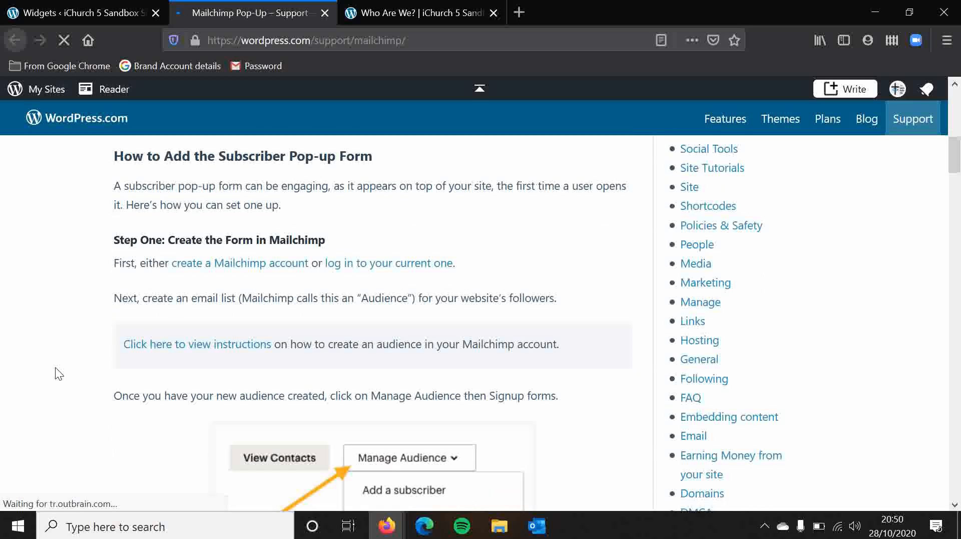
{"action": "scroll", "coordinate": [55, 374], "scroll_direction": "up", "scroll_amount": 2}
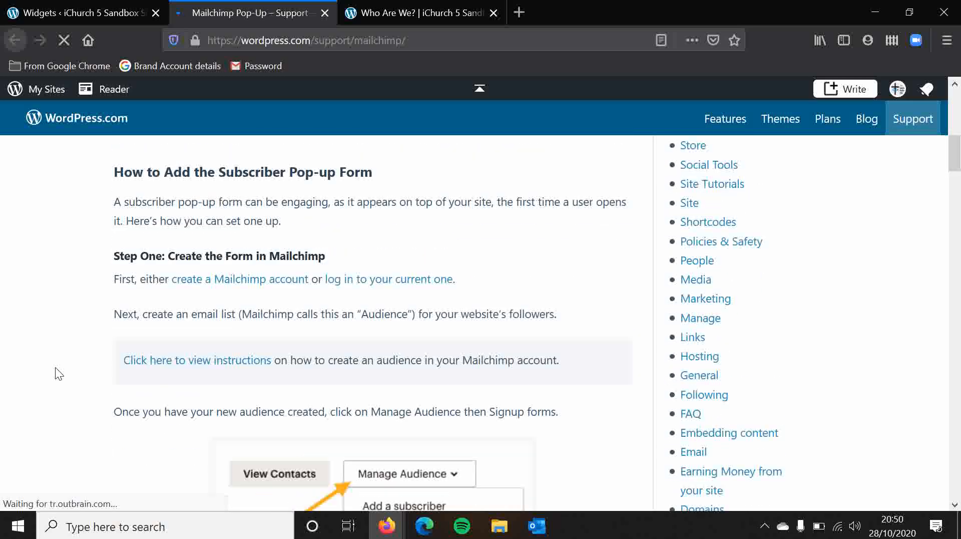
{"action": "scroll", "coordinate": [215, 187], "scroll_direction": "down", "scroll_amount": 2}
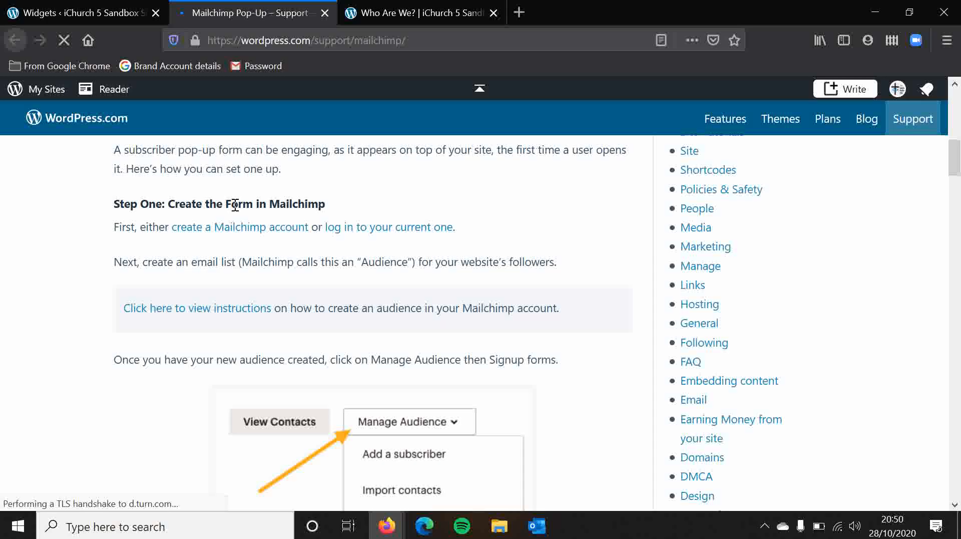
{"action": "left_click_drag", "start_coordinate": [234, 204], "coordinate": [329, 198]}
{"action": "left_click", "coordinate": [361, 195]}
{"action": "scroll", "coordinate": [361, 195], "scroll_direction": "down", "scroll_amount": 3}
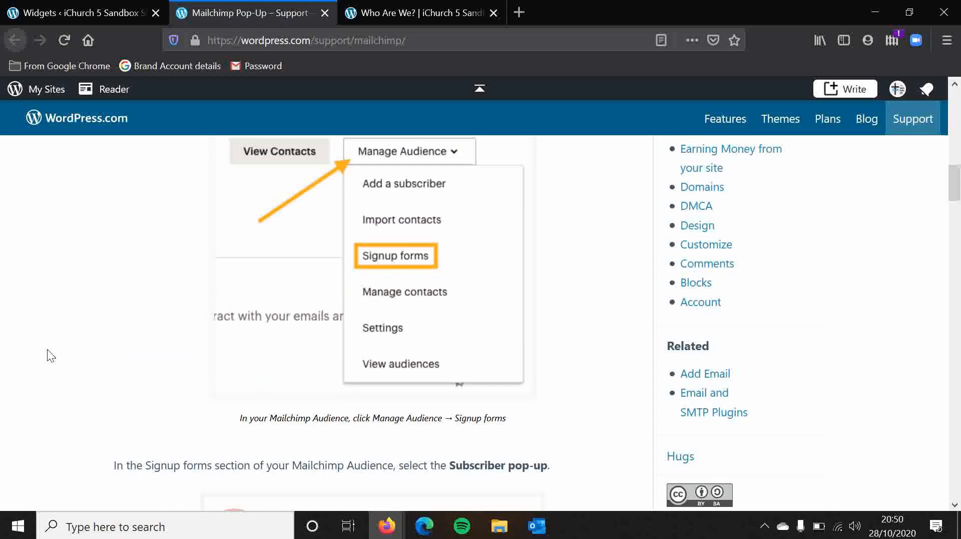
{"action": "scroll", "coordinate": [48, 355], "scroll_direction": "down", "scroll_amount": 3}
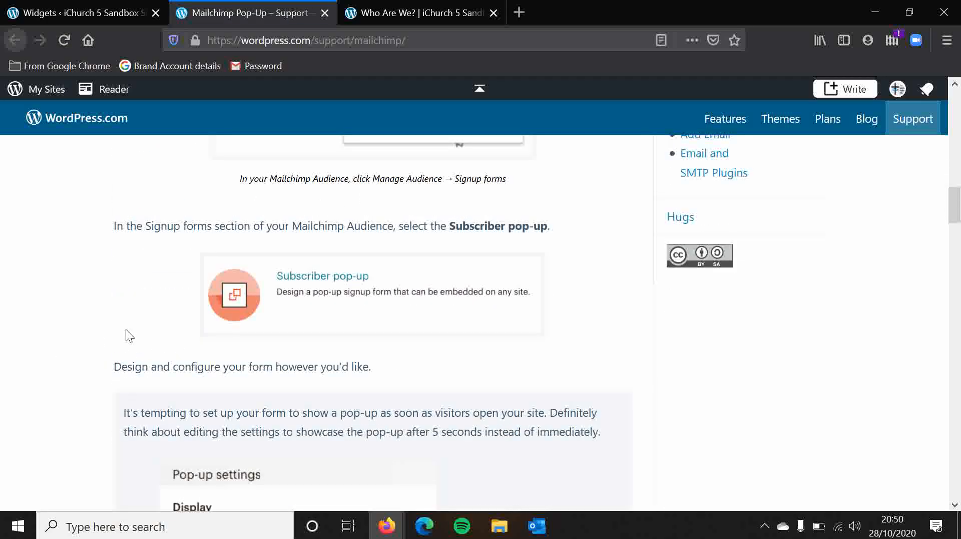
{"action": "scroll", "coordinate": [262, 303], "scroll_direction": "down", "scroll_amount": 1}
{"action": "scroll", "coordinate": [105, 335], "scroll_direction": "down", "scroll_amount": 5}
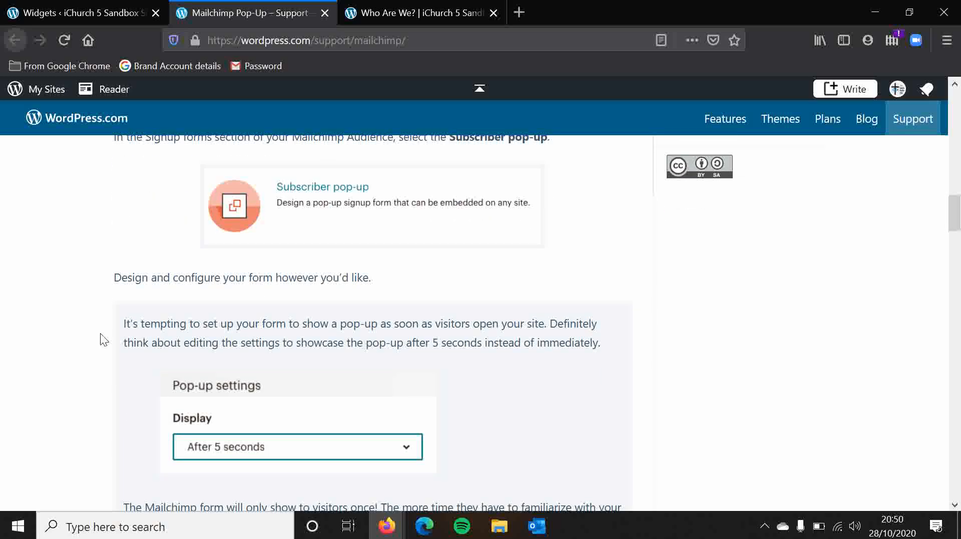
{"action": "scroll", "coordinate": [146, 205], "scroll_direction": "up", "scroll_amount": 1}
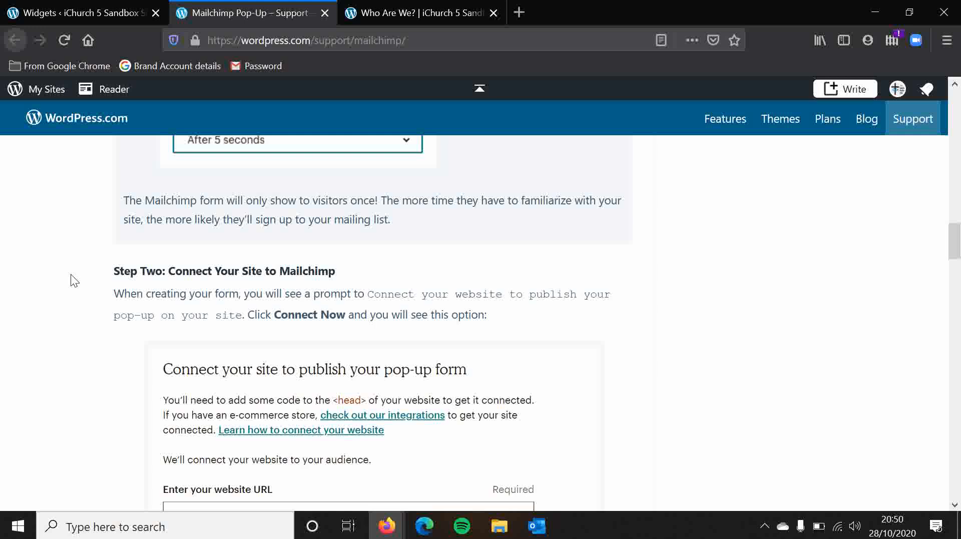
{"action": "scroll", "coordinate": [71, 275], "scroll_direction": "down", "scroll_amount": 3}
{"action": "scroll", "coordinate": [86, 299], "scroll_direction": "down", "scroll_amount": 7}
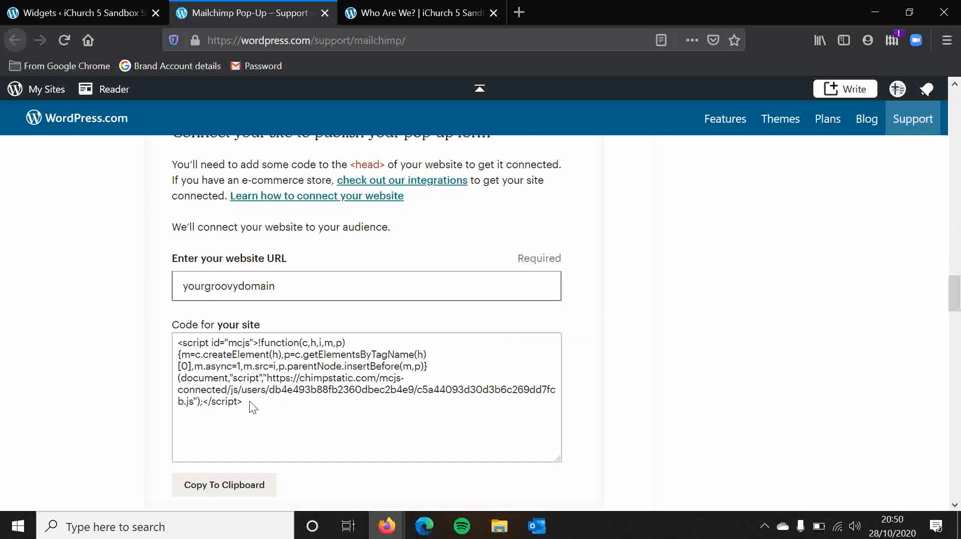
Return to the Widgets page and remove the MailChimp Subscriber Popup widget from Custom Widgets 2.
{"action": "left_click", "coordinate": [88, 1]}
{"action": "left_click", "coordinate": [832, 257]}
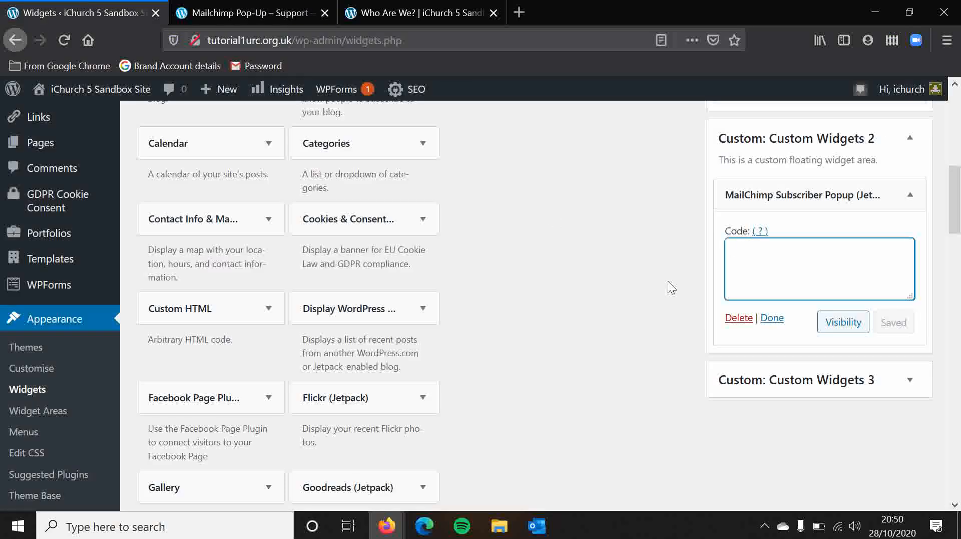
{"action": "left_click", "coordinate": [670, 286]}
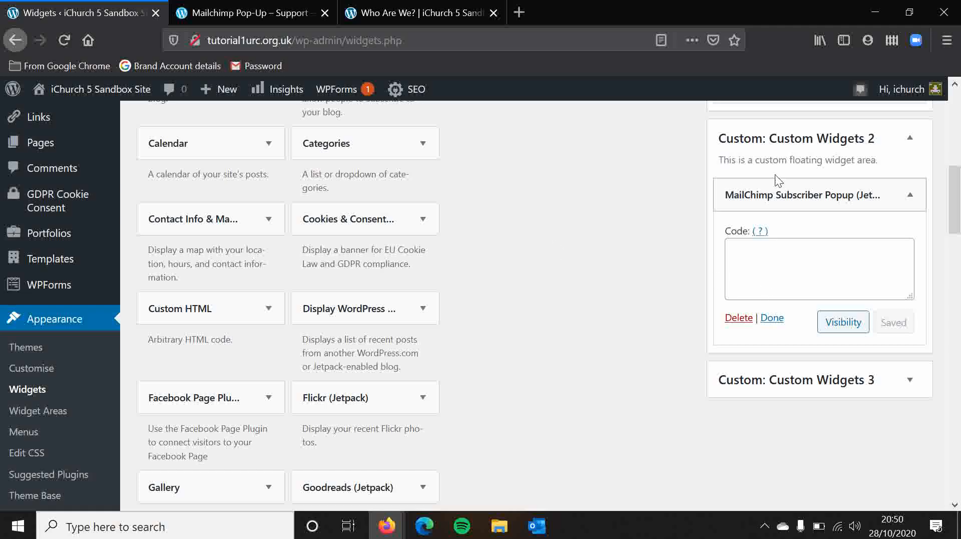
{"action": "left_click_drag", "start_coordinate": [778, 195], "coordinate": [350, 313]}
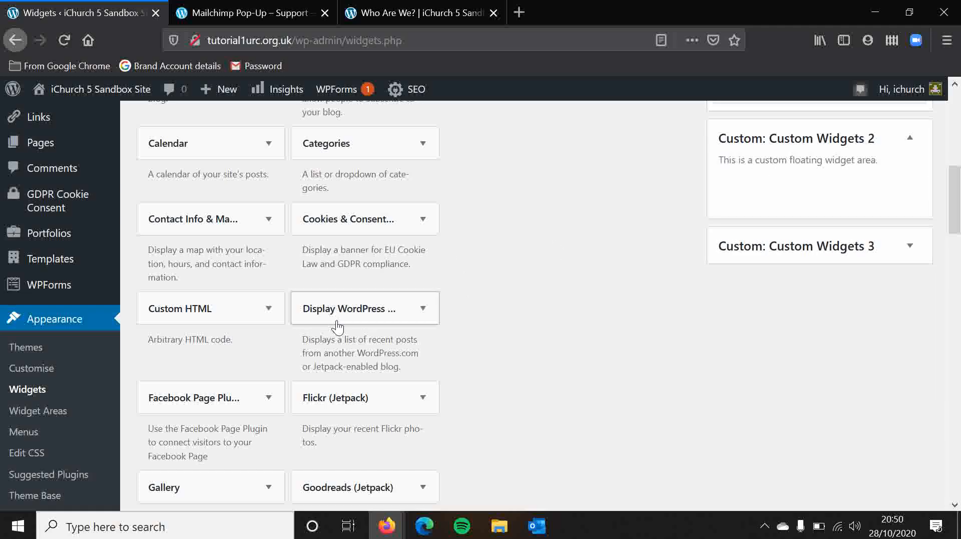
Add the Instagram (Jetpack) widget to Custom Widgets 2 and close its settings.
{"action": "scroll", "coordinate": [521, 385], "scroll_direction": "down", "scroll_amount": 4}
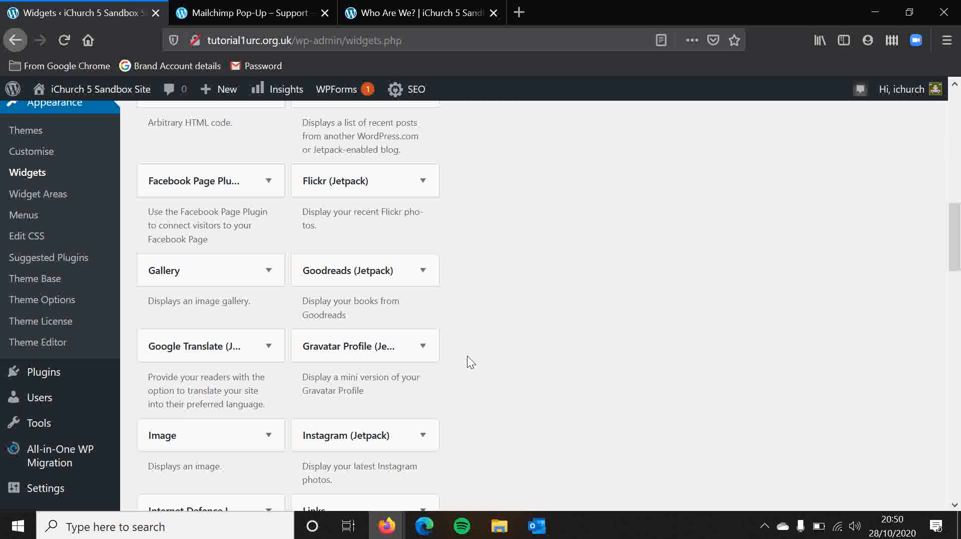
{"action": "scroll", "coordinate": [470, 361], "scroll_direction": "down", "scroll_amount": 3}
{"action": "left_click_drag", "start_coordinate": [353, 330], "coordinate": [791, 246]}
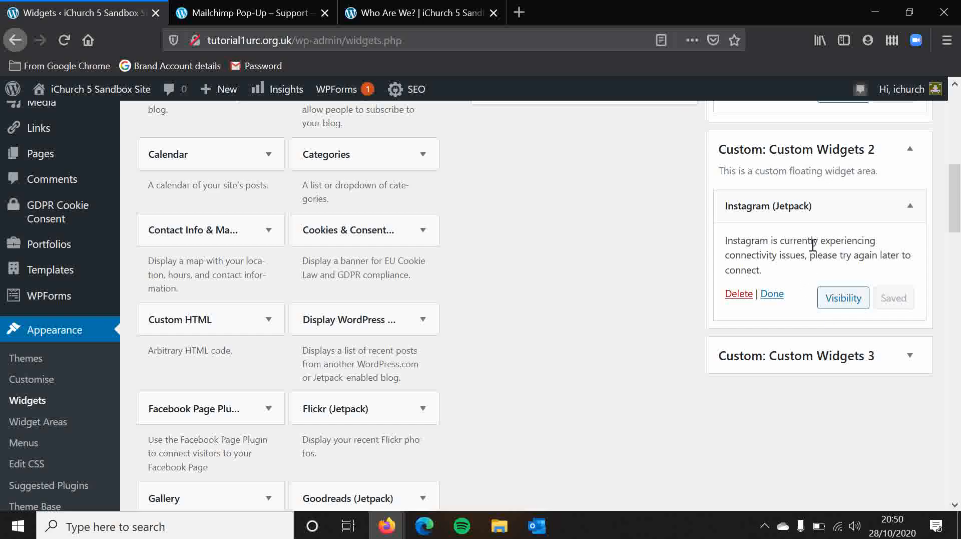
{"action": "left_click", "coordinate": [772, 295]}
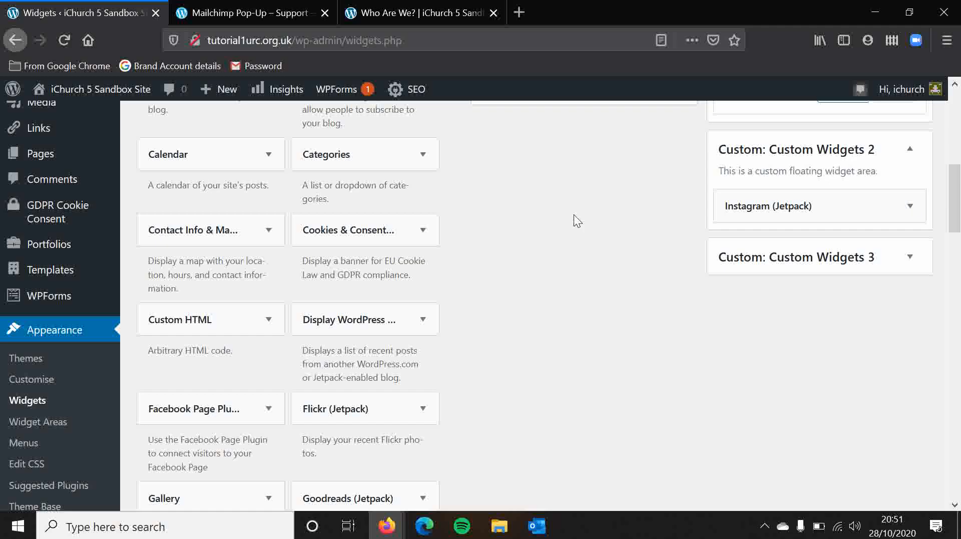
Add a Navigation Menu widget to Custom Widgets 3 and close its settings without choosing a menu.
{"action": "scroll", "coordinate": [574, 215], "scroll_direction": "down", "scroll_amount": 12}
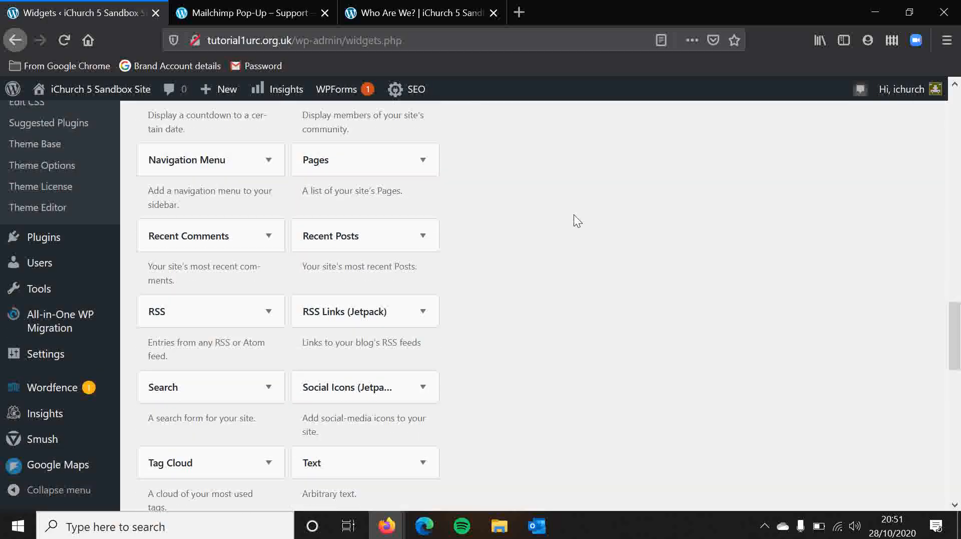
{"action": "scroll", "coordinate": [573, 214], "scroll_direction": "down", "scroll_amount": 4}
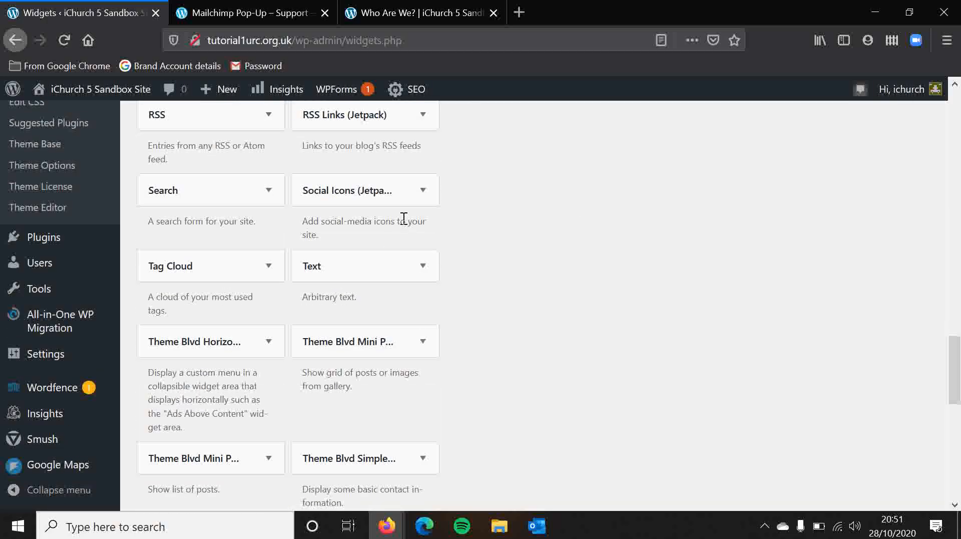
{"action": "scroll", "coordinate": [546, 280], "scroll_direction": "up", "scroll_amount": 3}
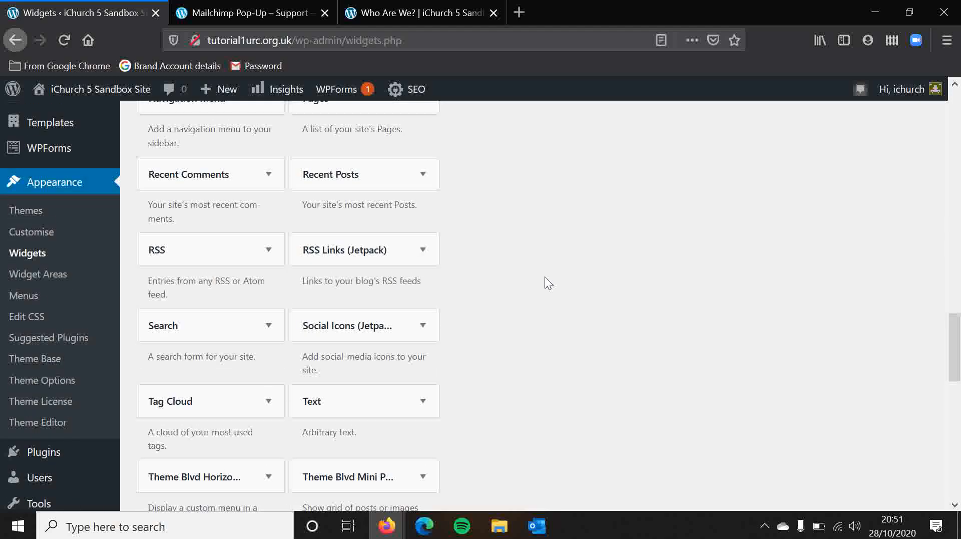
{"action": "scroll", "coordinate": [545, 280], "scroll_direction": "up", "scroll_amount": 7}
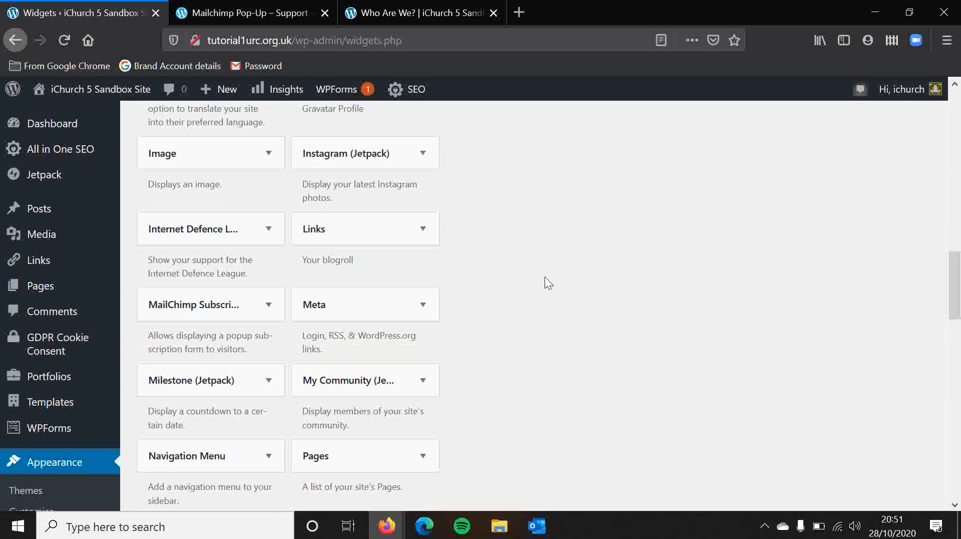
{"action": "scroll", "coordinate": [544, 277], "scroll_direction": "down", "scroll_amount": 1}
{"action": "left_click_drag", "start_coordinate": [179, 427], "coordinate": [777, 312]}
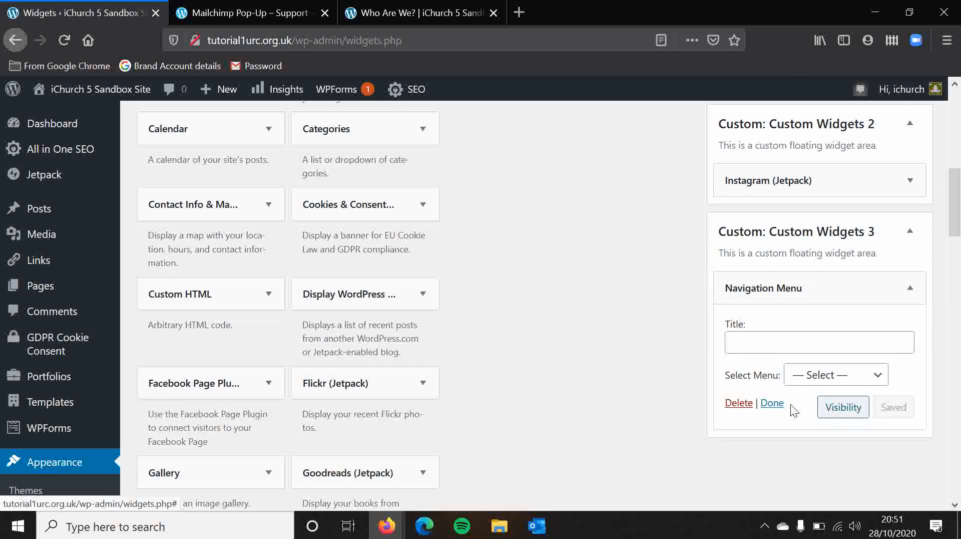
{"action": "left_click", "coordinate": [772, 403]}
Close the settings of the Categories widget in Custom Widgets 1.
{"action": "scroll", "coordinate": [616, 289], "scroll_direction": "up", "scroll_amount": 7}
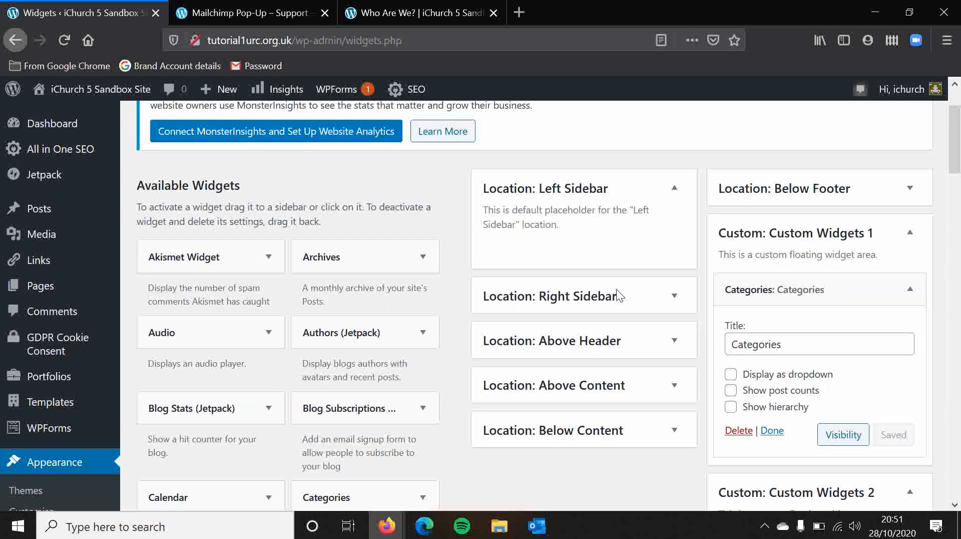
{"action": "scroll", "coordinate": [636, 291], "scroll_direction": "down", "scroll_amount": 5}
{"action": "scroll", "coordinate": [665, 293], "scroll_direction": "up", "scroll_amount": 4}
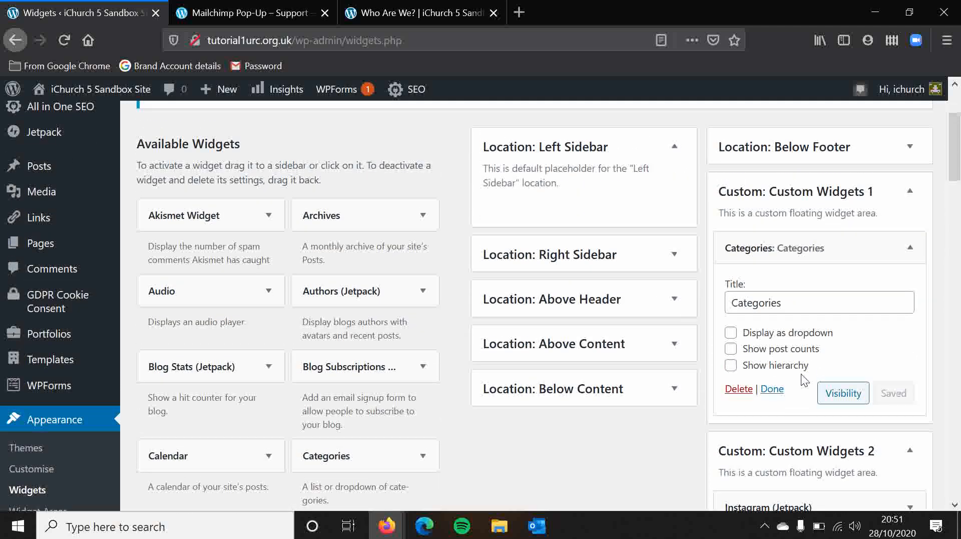
{"action": "left_click", "coordinate": [774, 389]}
{"action": "right_click", "coordinate": [669, 447]}
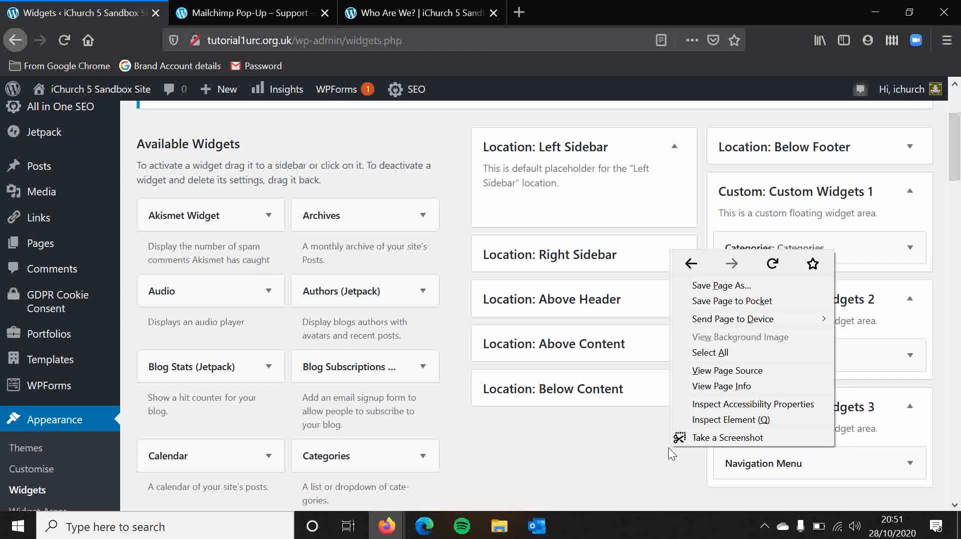
Check the settings of the Categories widget in Custom Widgets 1 and close them unchanged.
{"action": "left_click", "coordinate": [606, 466]}
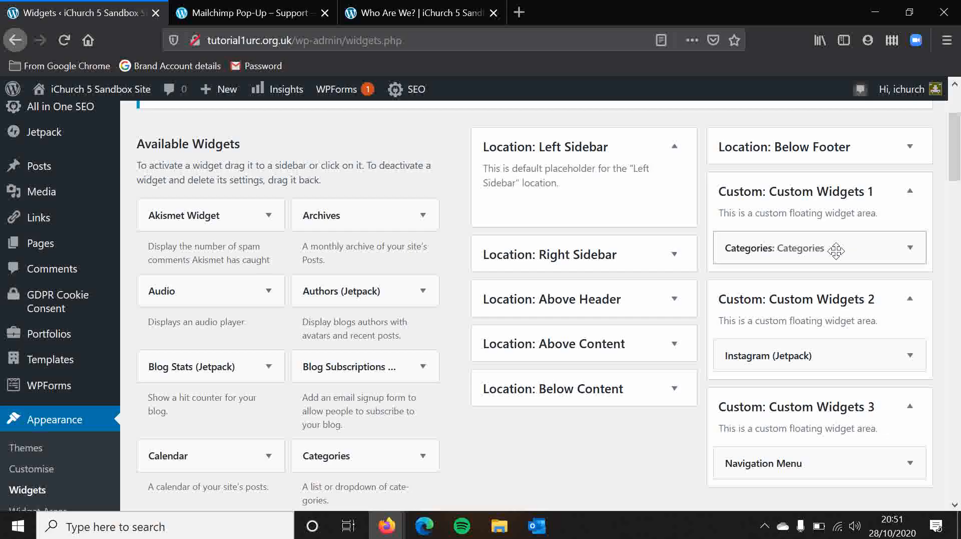
{"action": "left_click", "coordinate": [911, 248]}
{"action": "left_click", "coordinate": [911, 248]}
{"action": "left_click", "coordinate": [911, 248]}
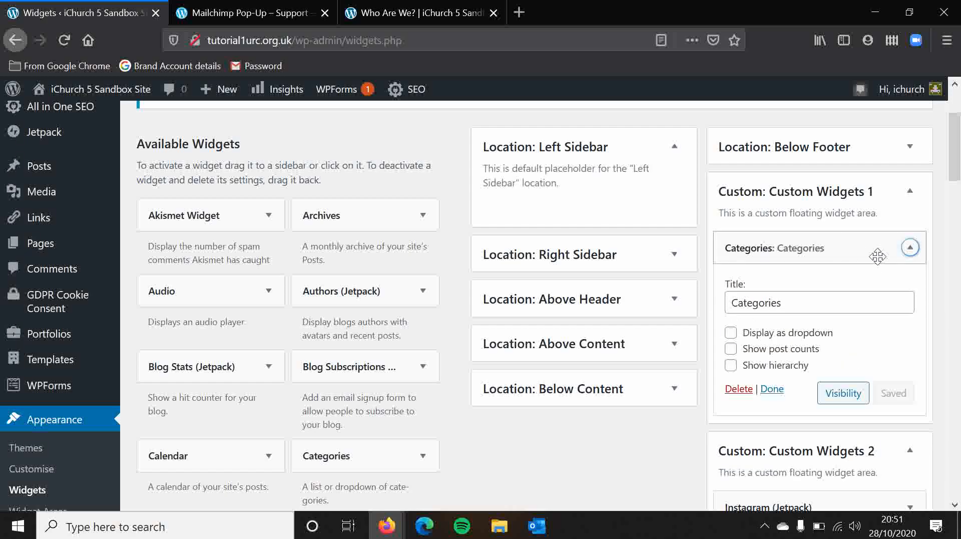
{"action": "left_click", "coordinate": [911, 248]}
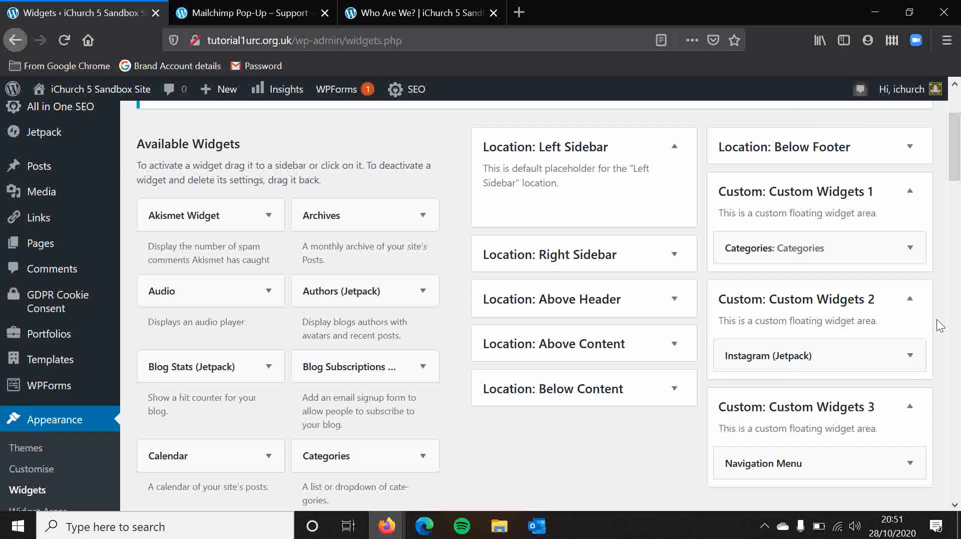
{"action": "scroll", "coordinate": [939, 325], "scroll_direction": "down", "scroll_amount": 2}
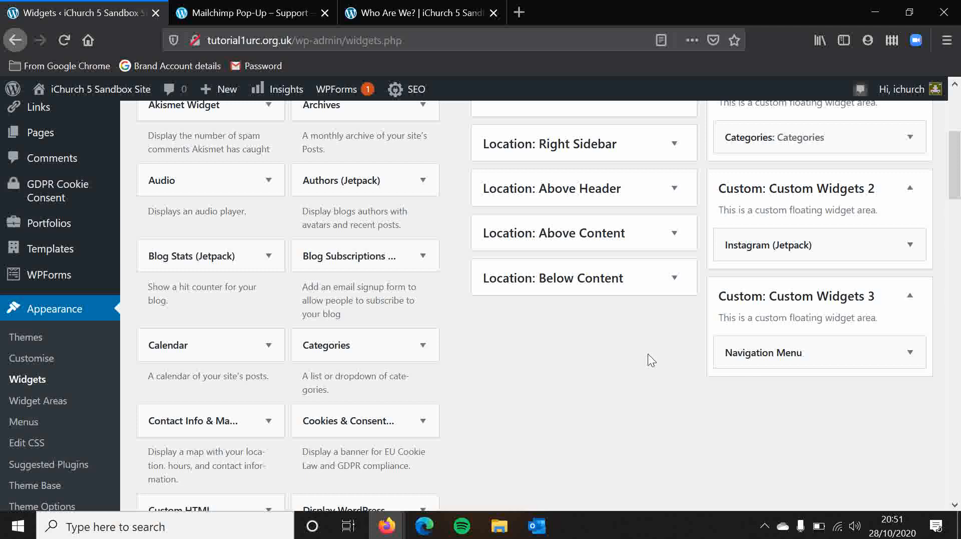
{"action": "scroll", "coordinate": [482, 340], "scroll_direction": "down", "scroll_amount": 1}
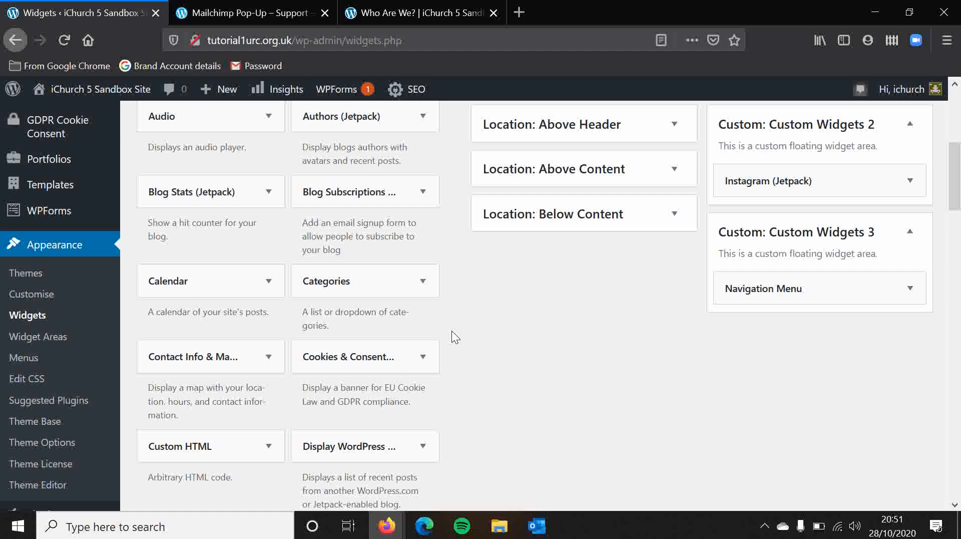
{"action": "scroll", "coordinate": [452, 330], "scroll_direction": "up", "scroll_amount": 3}
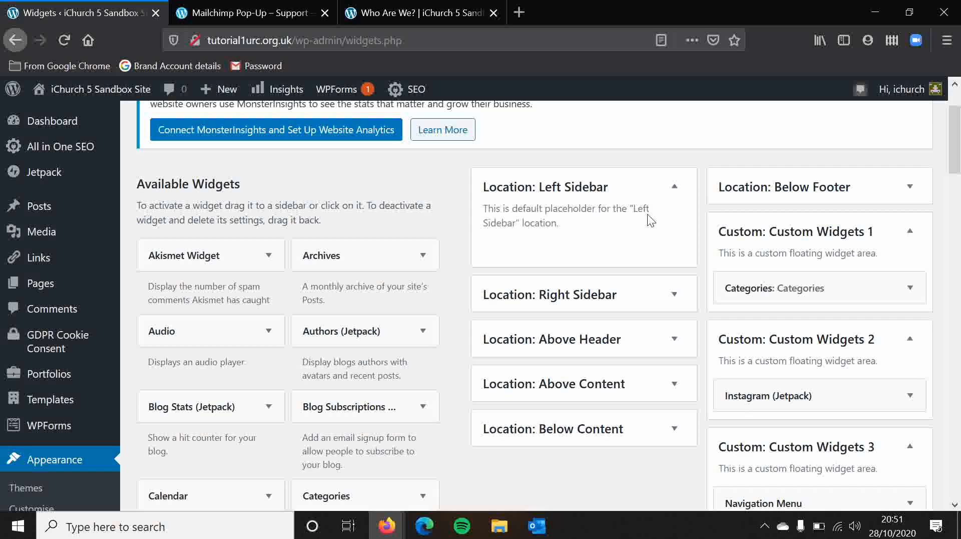
{"action": "scroll", "coordinate": [701, 166], "scroll_direction": "down", "scroll_amount": 2}
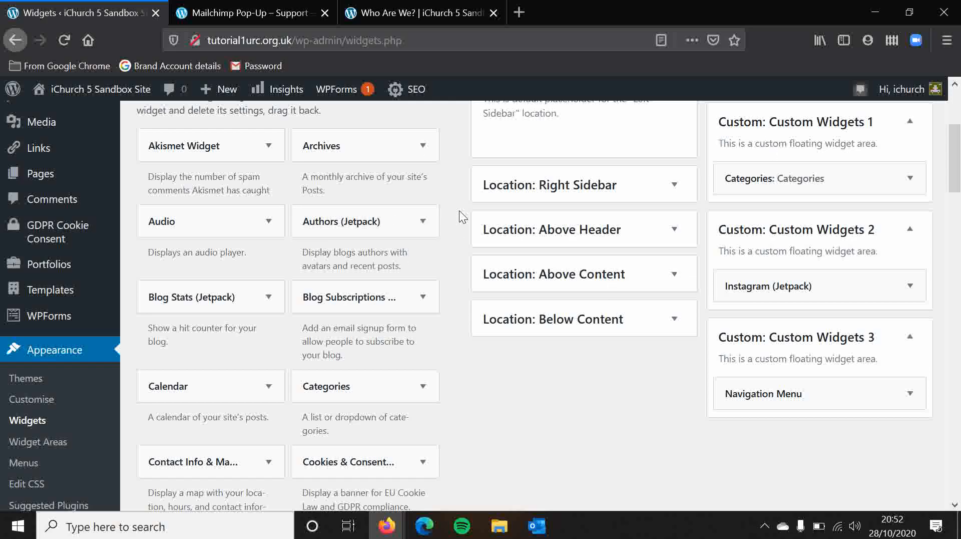
{"action": "scroll", "coordinate": [458, 210], "scroll_direction": "down", "scroll_amount": 3}
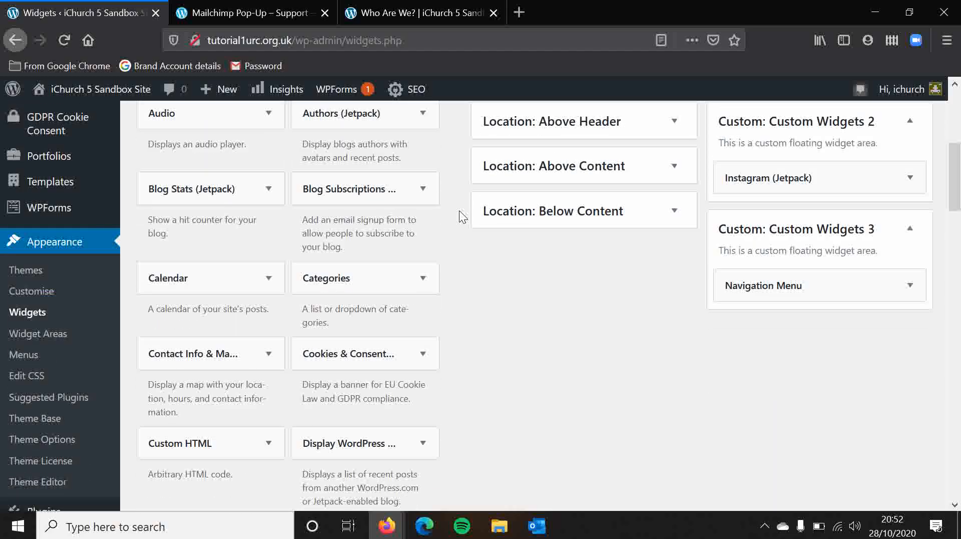
{"action": "scroll", "coordinate": [458, 210], "scroll_direction": "up", "scroll_amount": 4}
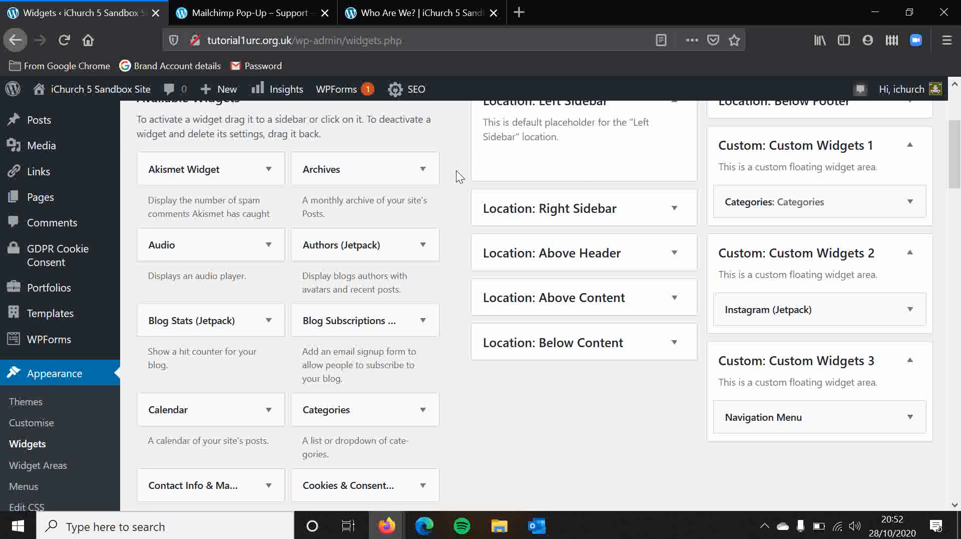
{"action": "scroll", "coordinate": [452, 163], "scroll_direction": "down", "scroll_amount": 3}
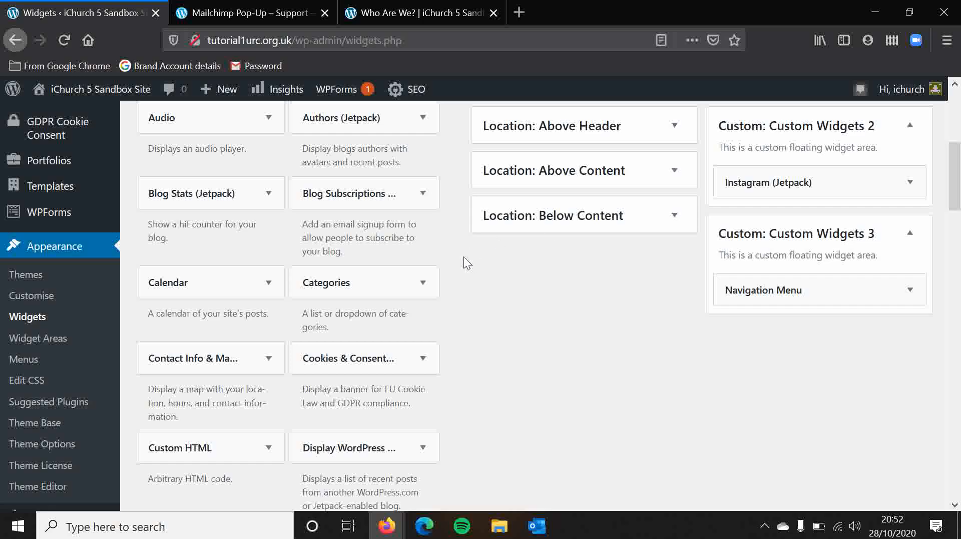
Open the Footer layout section of the Theme Options, collapse Sidebar Layout, and choose 3 Columns for the footer.
{"action": "left_click", "coordinate": [50, 445]}
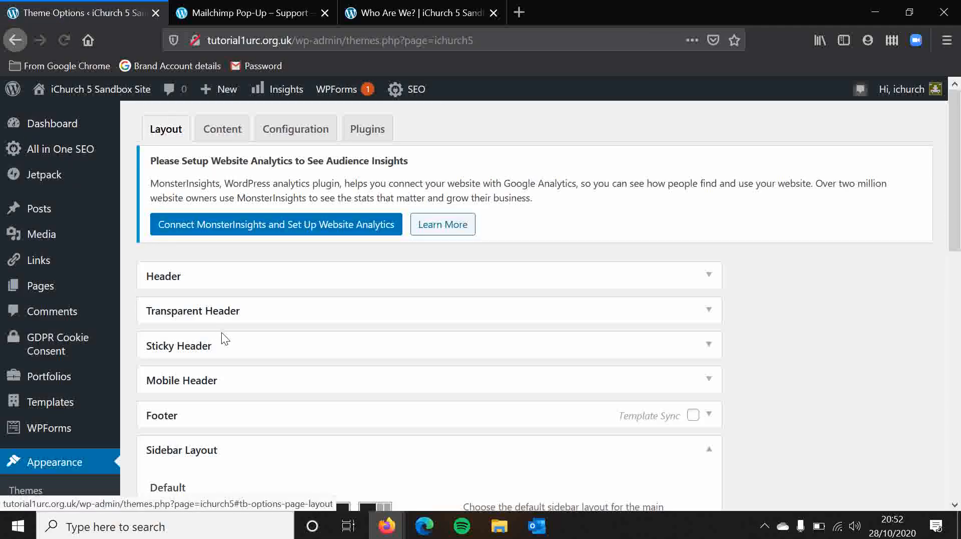
{"action": "left_click", "coordinate": [711, 450]}
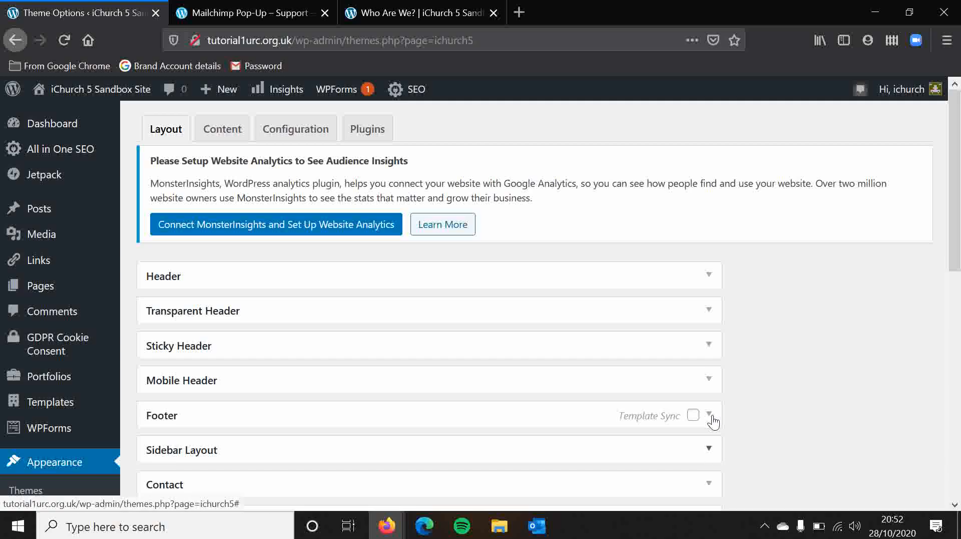
{"action": "left_click", "coordinate": [710, 415]}
{"action": "scroll", "coordinate": [714, 419], "scroll_direction": "down", "scroll_amount": 5}
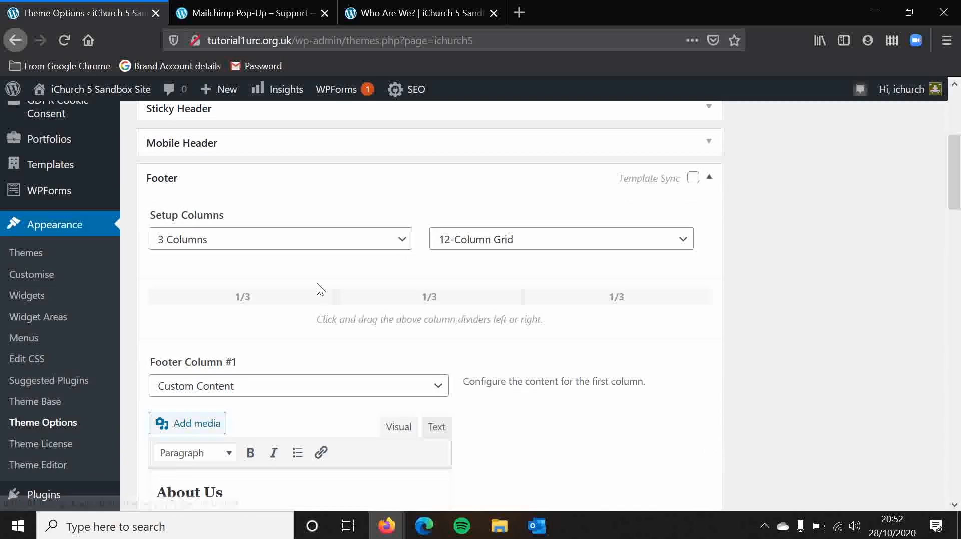
{"action": "left_click", "coordinate": [311, 245]}
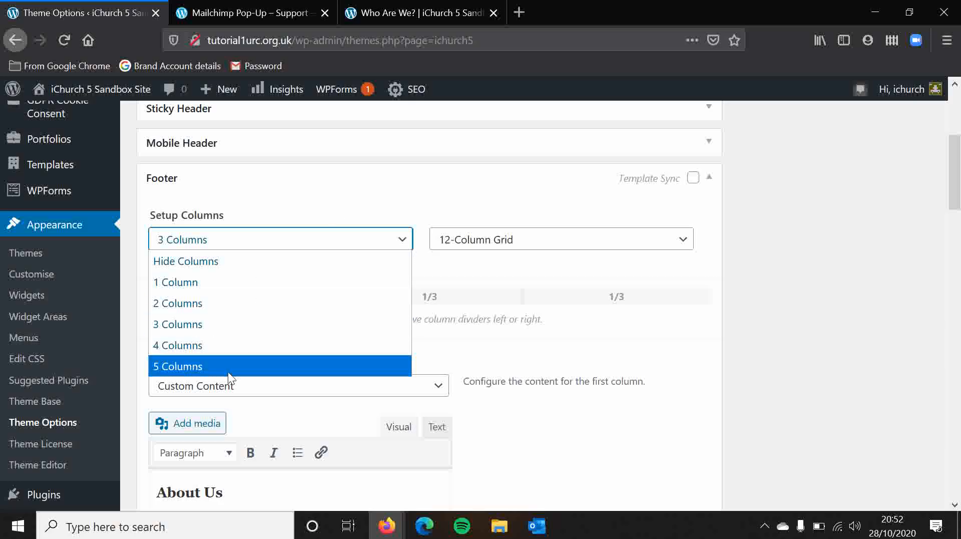
{"action": "left_click", "coordinate": [233, 323]}
Set Footer Column #1 to show a Floating Widget Area using Custom Widgets 1.
{"action": "scroll", "coordinate": [567, 359], "scroll_direction": "down", "scroll_amount": 3}
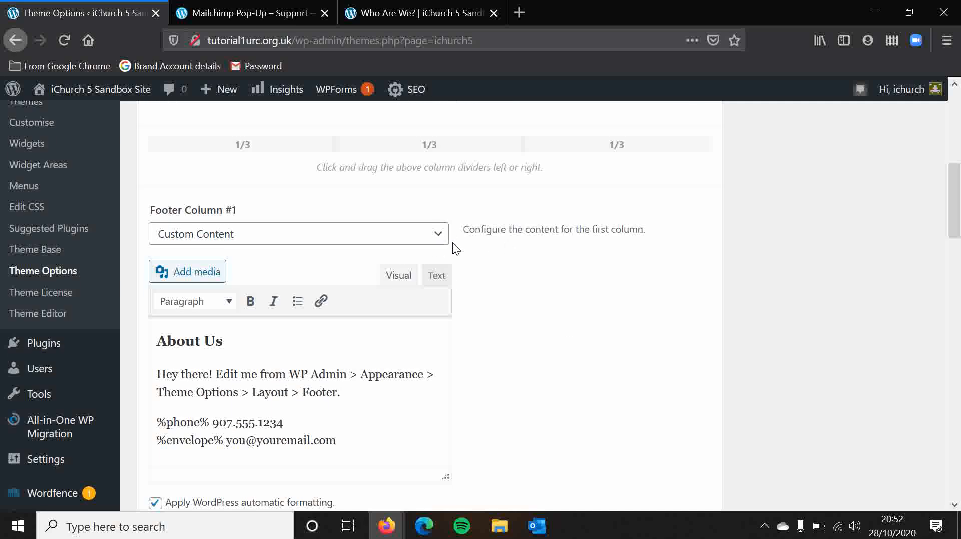
{"action": "left_click", "coordinate": [422, 238]}
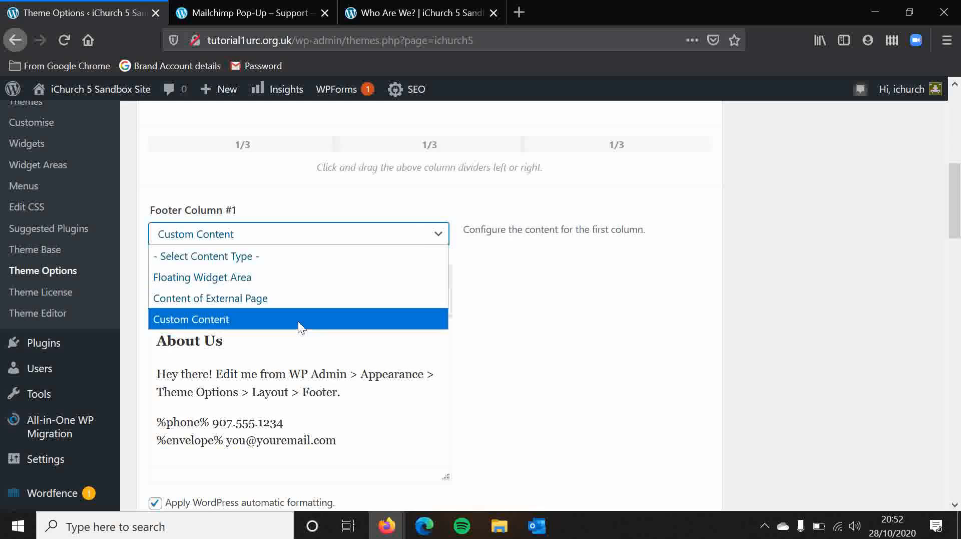
{"action": "left_click", "coordinate": [259, 279]}
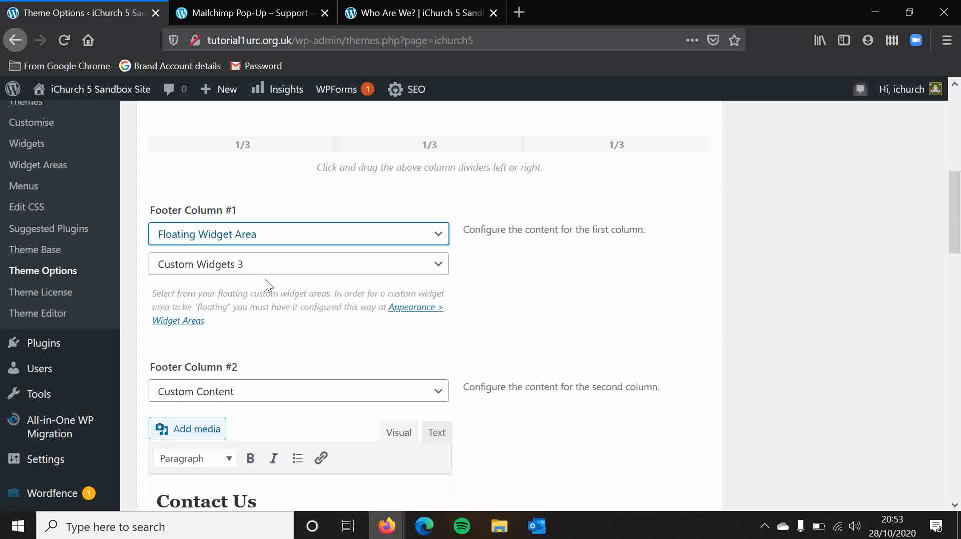
{"action": "left_click", "coordinate": [321, 273]}
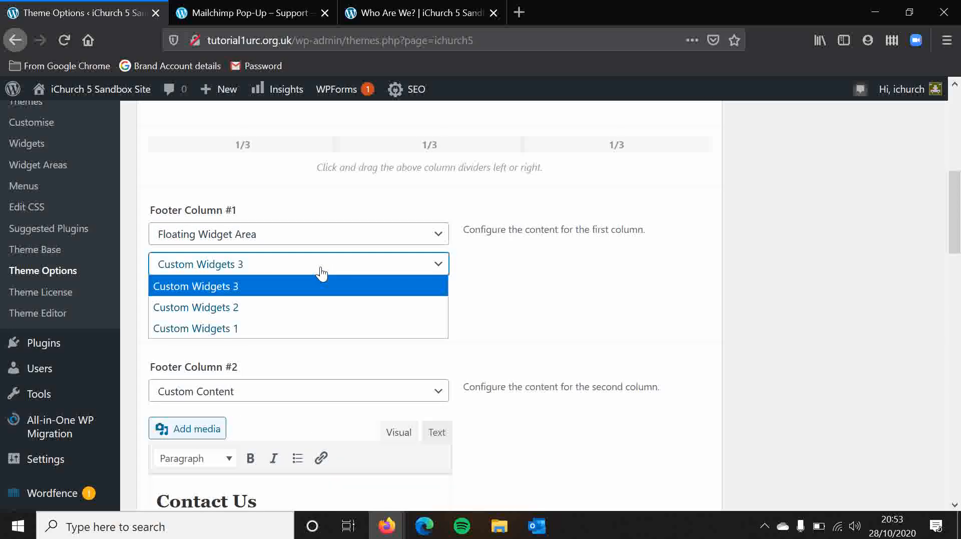
{"action": "left_click", "coordinate": [586, 270]}
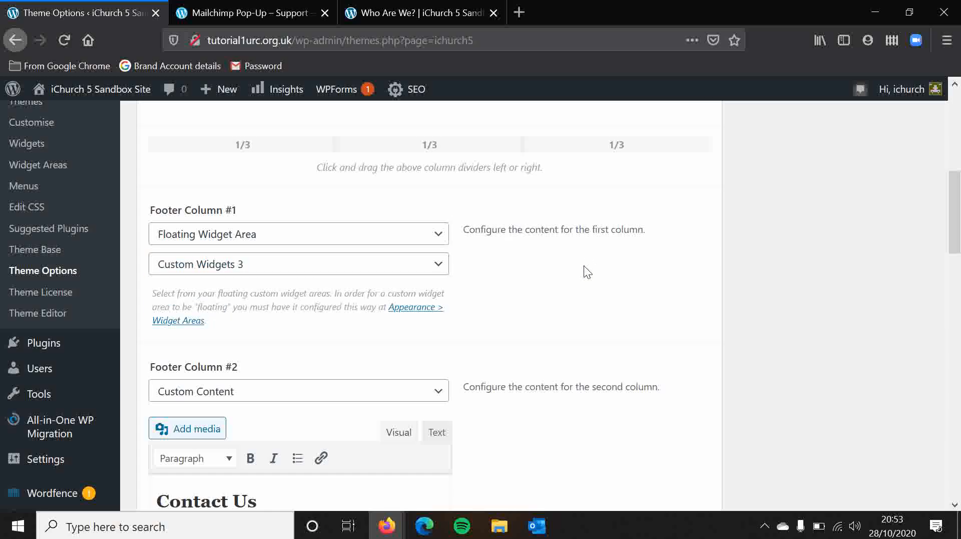
{"action": "left_click", "coordinate": [365, 269]}
{"action": "left_click", "coordinate": [236, 333]}
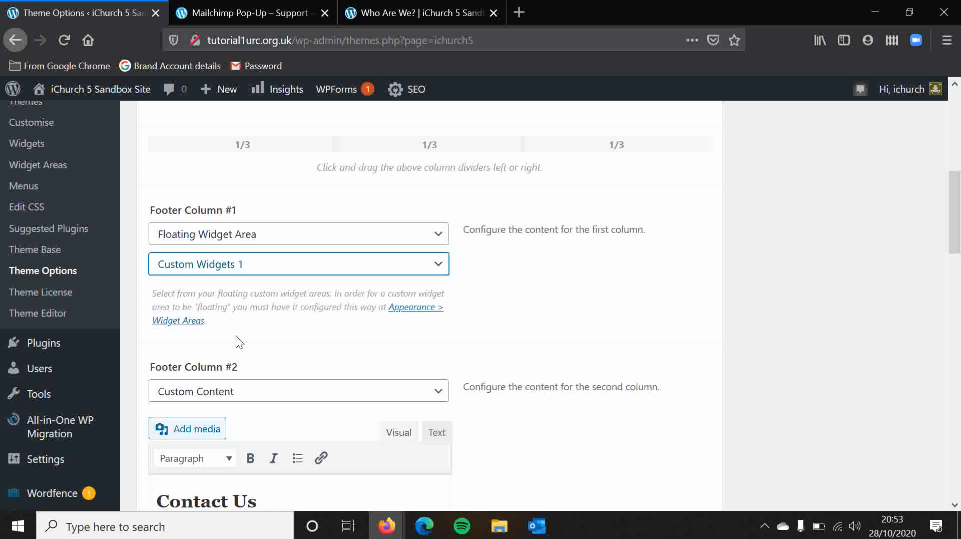
Set Footer Column #2 to show a Floating Widget Area using Custom Widgets 2.
{"action": "scroll", "coordinate": [547, 302], "scroll_direction": "down", "scroll_amount": 2}
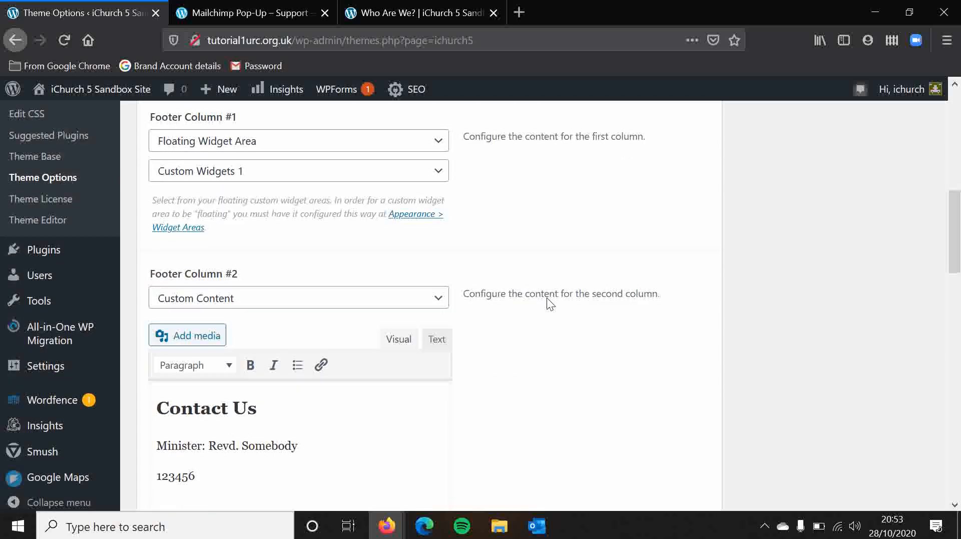
{"action": "left_click", "coordinate": [369, 297]}
{"action": "left_click", "coordinate": [293, 340]}
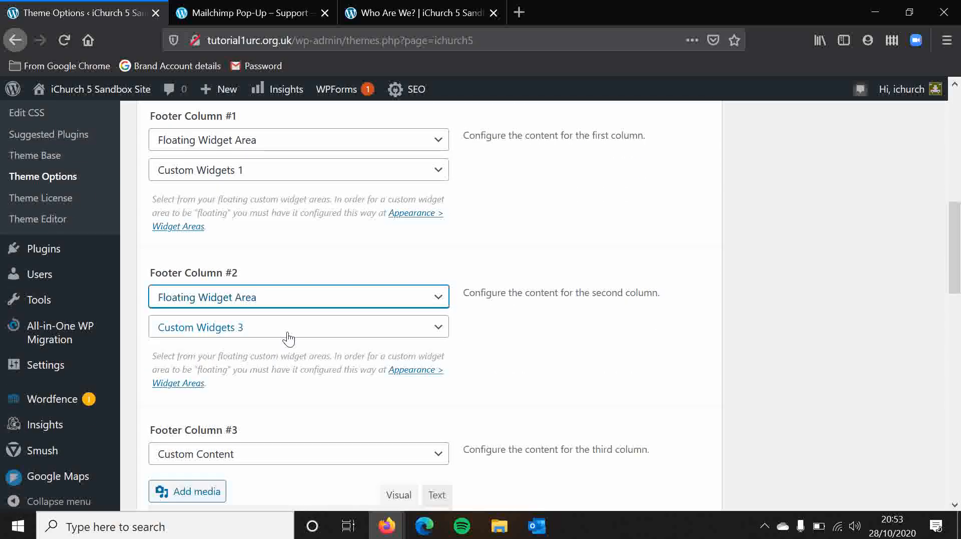
{"action": "left_click", "coordinate": [286, 333]}
{"action": "left_click", "coordinate": [286, 371]}
Set Footer Column #3 to show a Floating Widget Area using Custom Widgets 3.
{"action": "scroll", "coordinate": [289, 376], "scroll_direction": "down", "scroll_amount": 3}
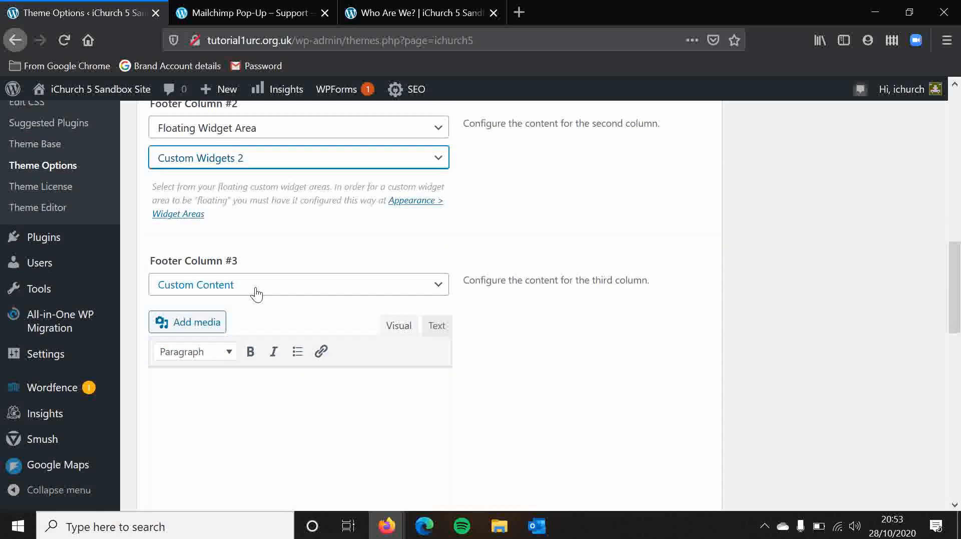
{"action": "left_click", "coordinate": [257, 294]}
{"action": "left_click", "coordinate": [268, 328]}
{"action": "left_click", "coordinate": [259, 317]}
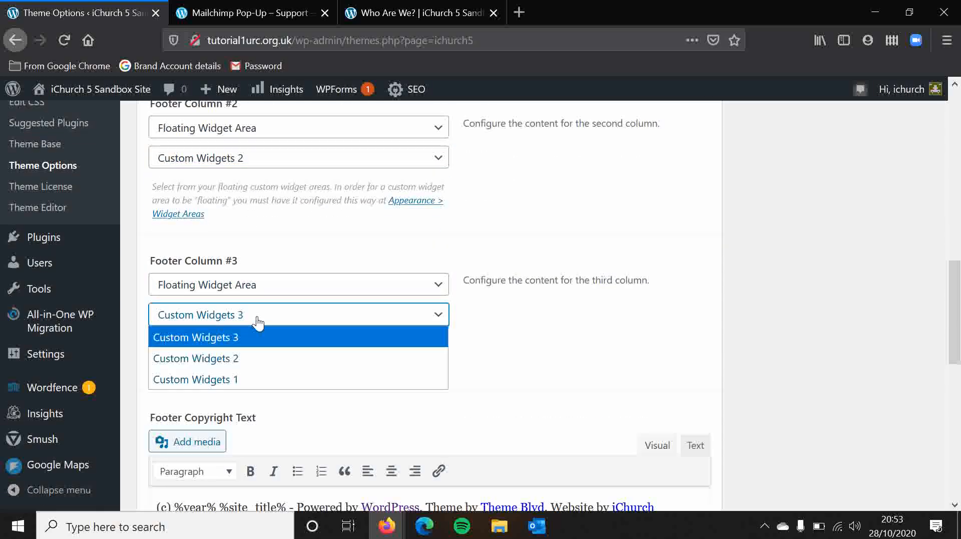
{"action": "left_click", "coordinate": [261, 335]}
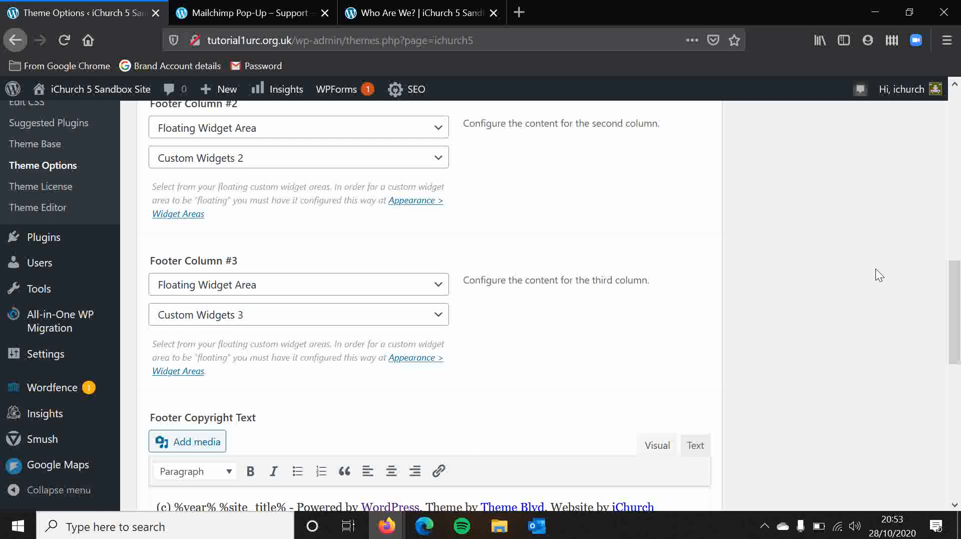
Save the footer layout options.
{"action": "scroll", "coordinate": [875, 268], "scroll_direction": "down", "scroll_amount": 4}
{"action": "scroll", "coordinate": [876, 268], "scroll_direction": "down", "scroll_amount": 4}
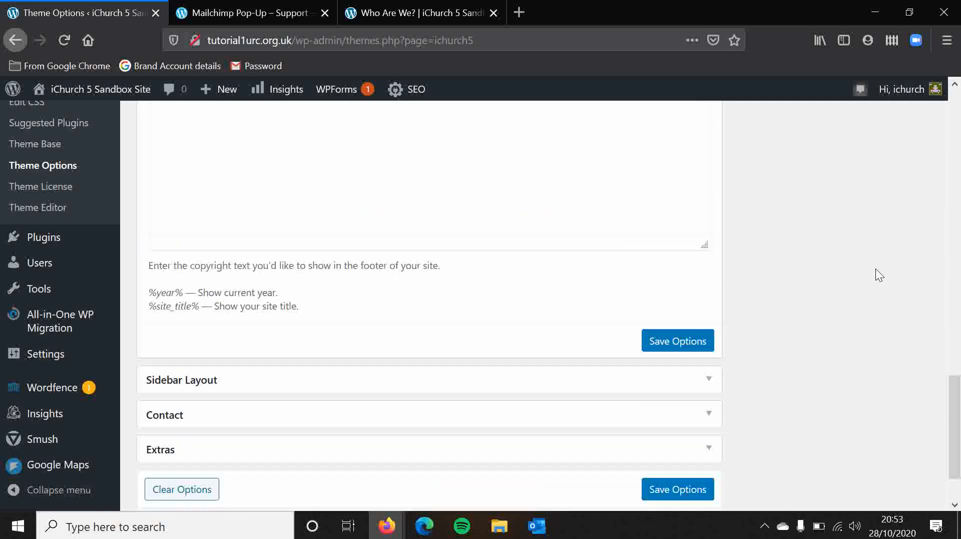
{"action": "left_click", "coordinate": [699, 347]}
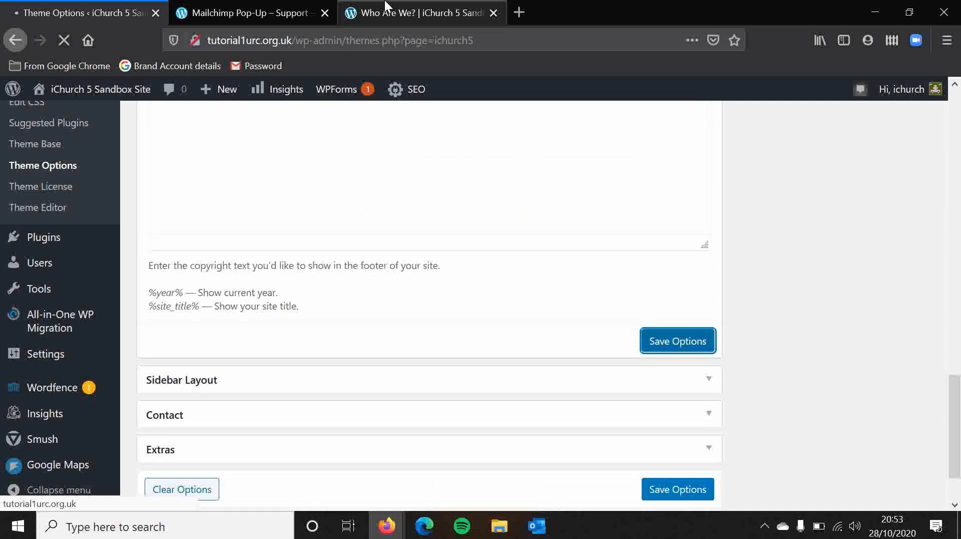
Close the Mailchimp Pop-Up support page and reload the Who Are We? page to check its footer.
{"action": "left_click", "coordinate": [328, 12]}
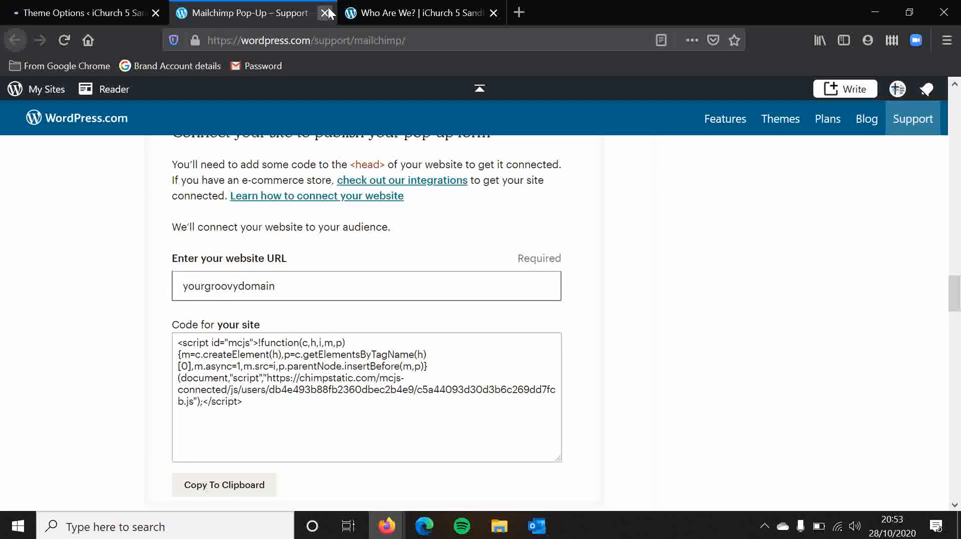
{"action": "left_click", "coordinate": [328, 12]}
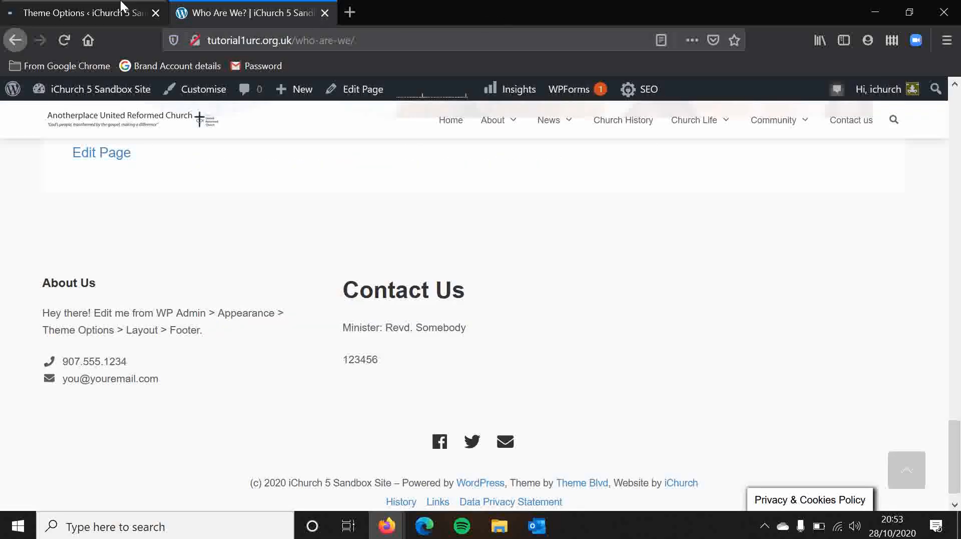
{"action": "left_click", "coordinate": [64, 40]}
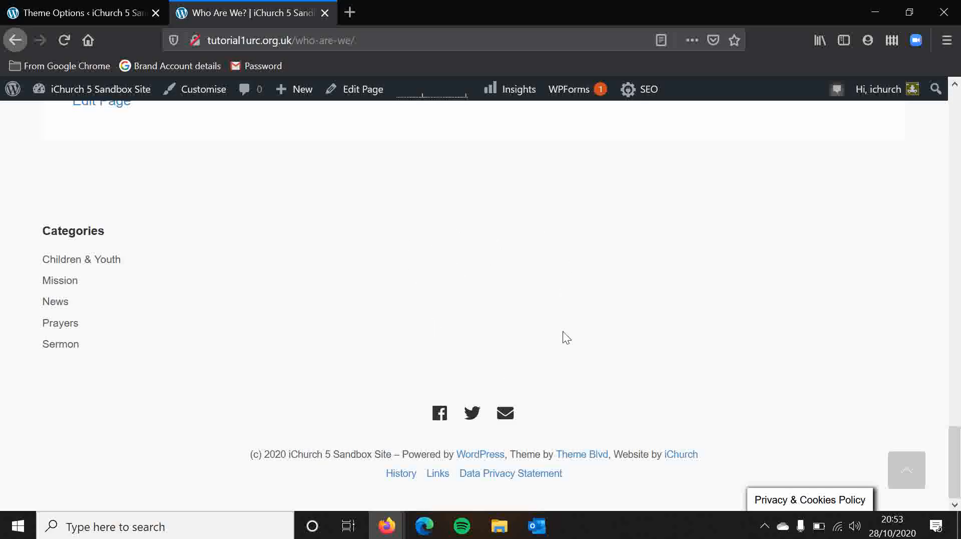
Return to the site's admin area and open the Widgets page.
{"action": "left_click", "coordinate": [115, 6]}
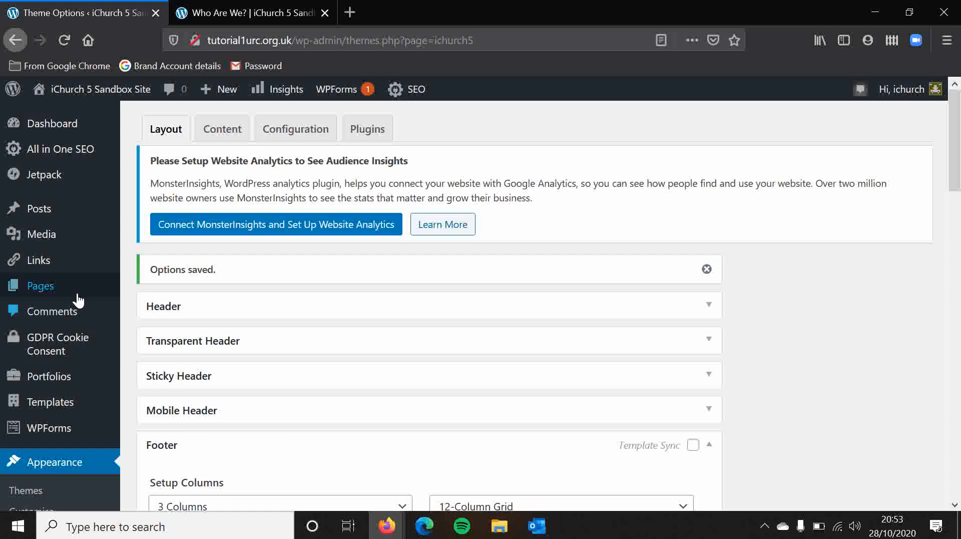
{"action": "scroll", "coordinate": [130, 240], "scroll_direction": "down", "scroll_amount": 2}
{"action": "scroll", "coordinate": [130, 241], "scroll_direction": "down", "scroll_amount": 2}
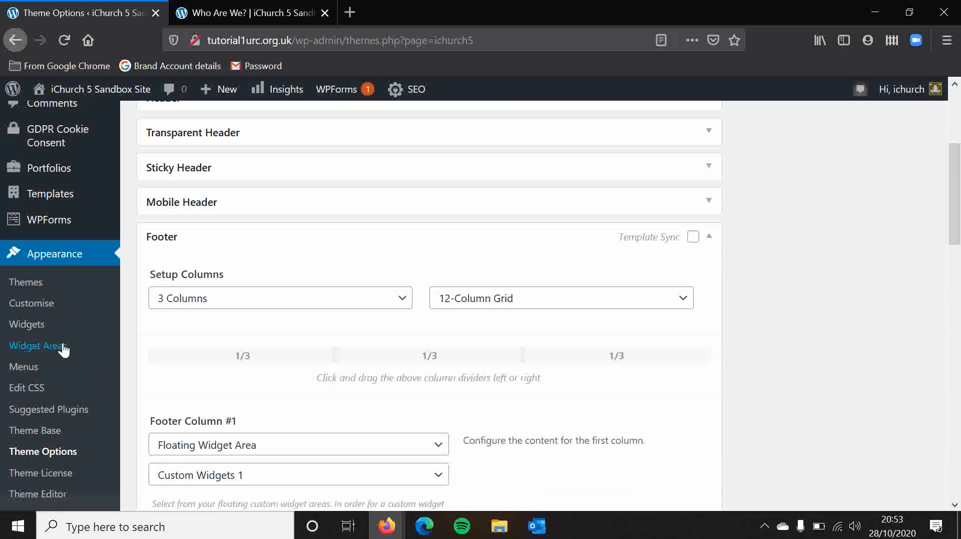
{"action": "left_click", "coordinate": [57, 345]}
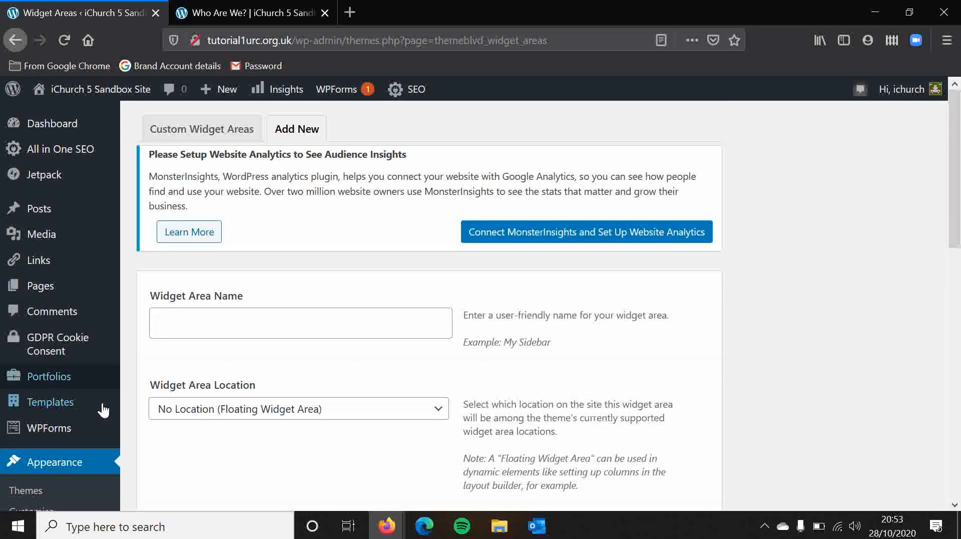
{"action": "scroll", "coordinate": [89, 439], "scroll_direction": "down", "scroll_amount": 3}
{"action": "left_click", "coordinate": [35, 403]}
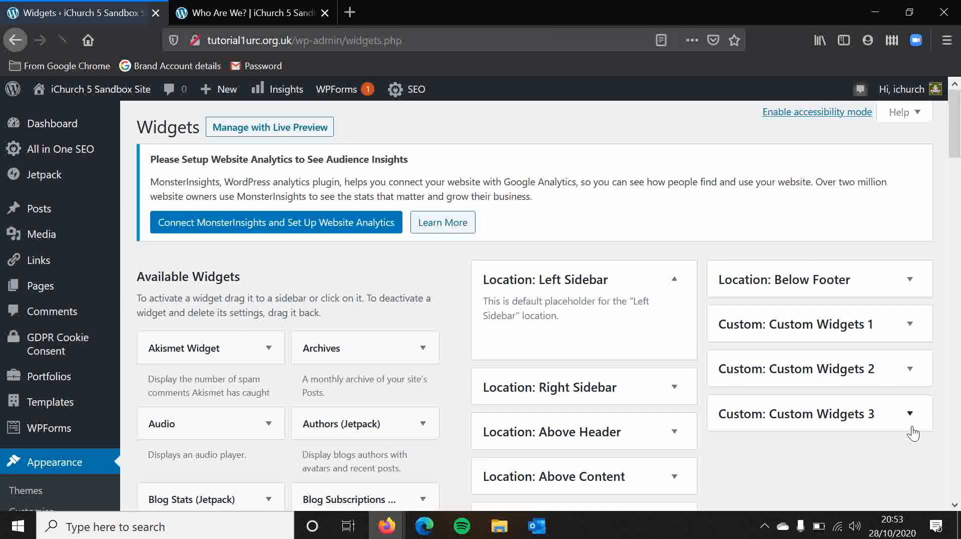
Title the Navigation Menu widget in Custom Widgets 3 "Menu", assign it the iChurch 5 Menu and save it.
{"action": "left_click", "coordinate": [910, 413]}
{"action": "scroll", "coordinate": [910, 371], "scroll_direction": "down", "scroll_amount": 4}
{"action": "left_click", "coordinate": [910, 245]}
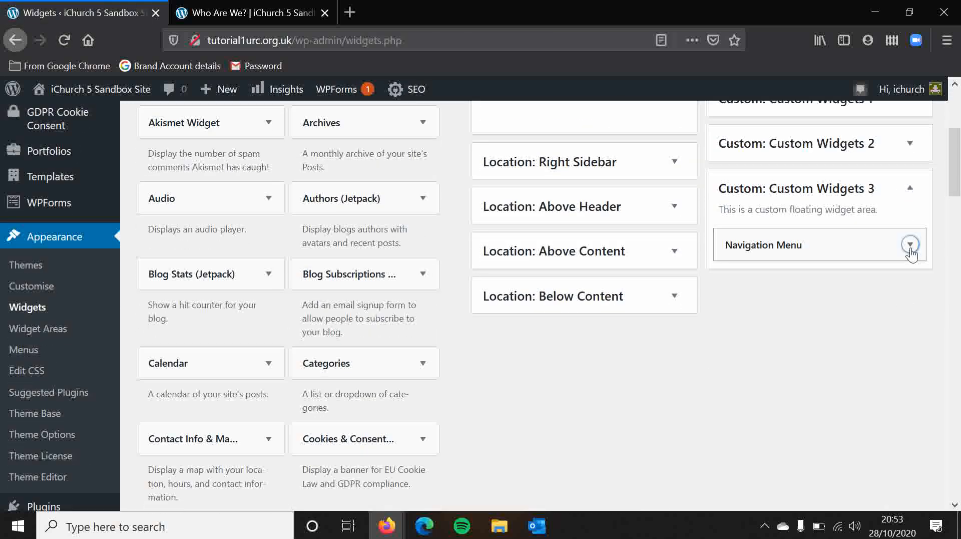
{"action": "left_click", "coordinate": [803, 296]}
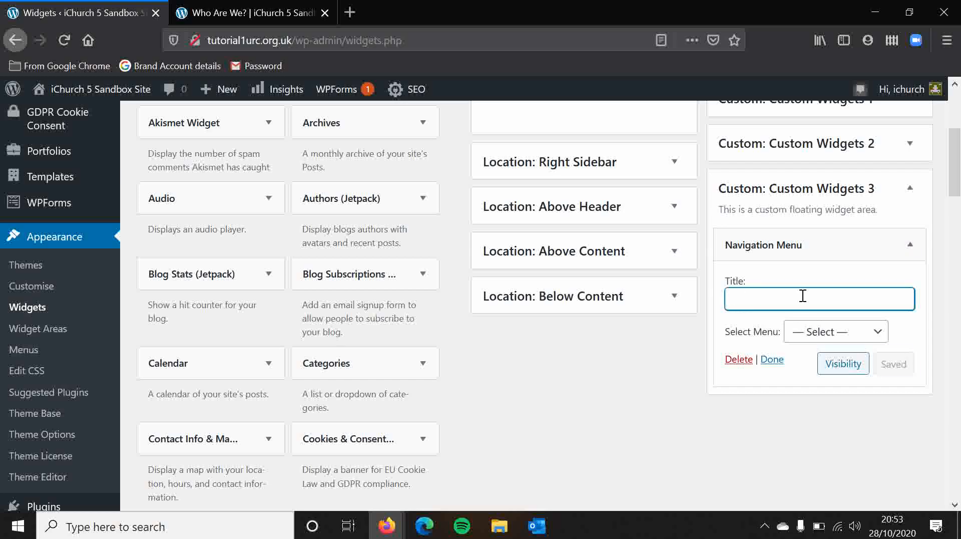
{"action": "type", "text": "Menu"}
{"action": "left_click", "coordinate": [817, 337]}
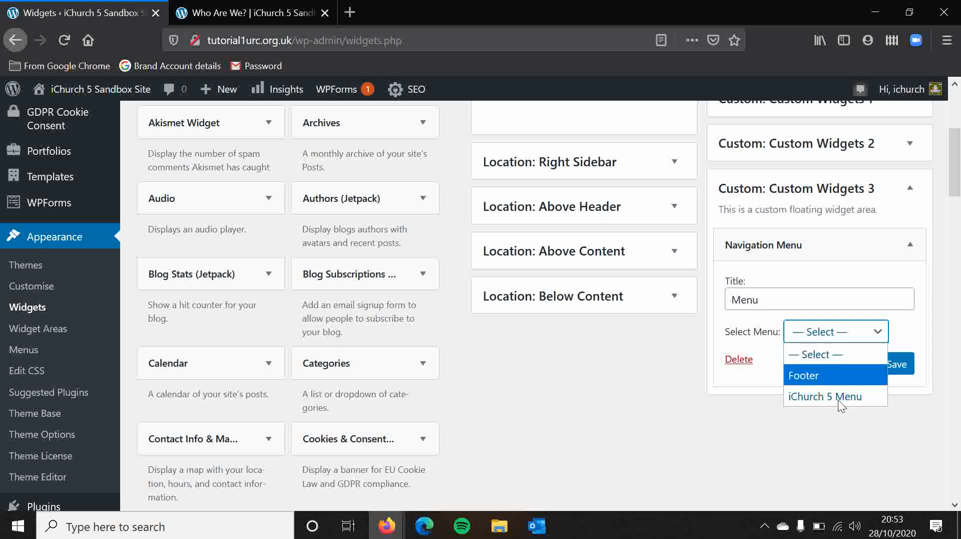
{"action": "left_click", "coordinate": [839, 393]}
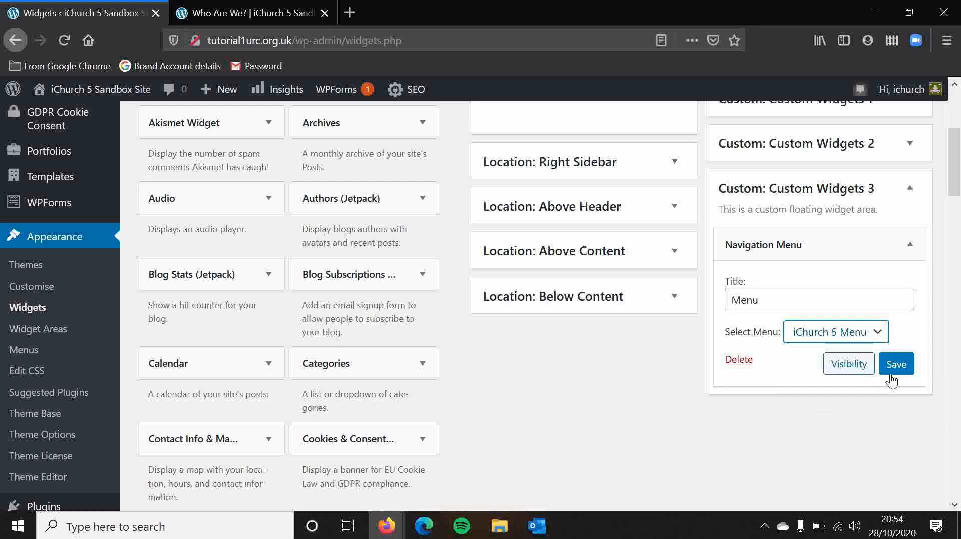
{"action": "left_click", "coordinate": [895, 369]}
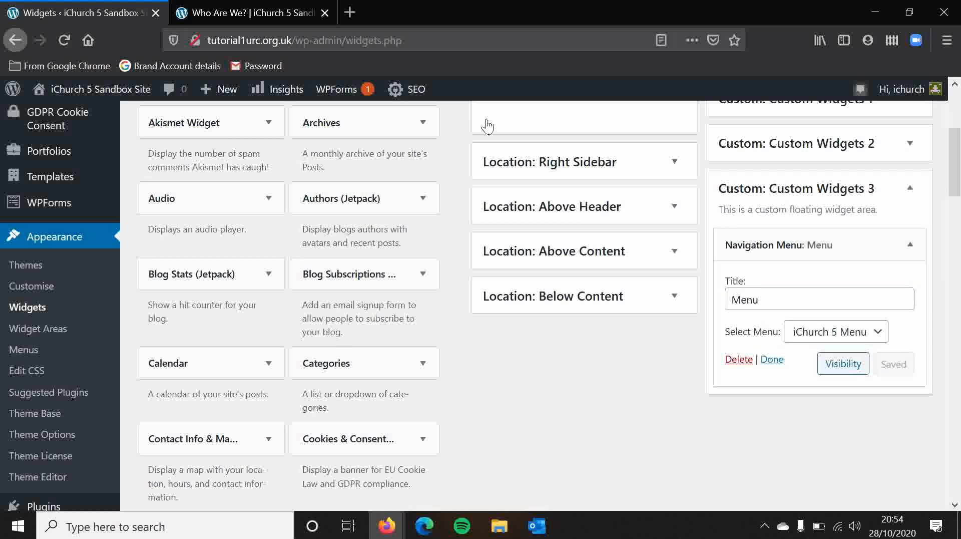
Reload the Who Are We? page and examine how the widgets are laid out across the footer columns.
{"action": "left_click", "coordinate": [218, 8]}
{"action": "left_click", "coordinate": [68, 40]}
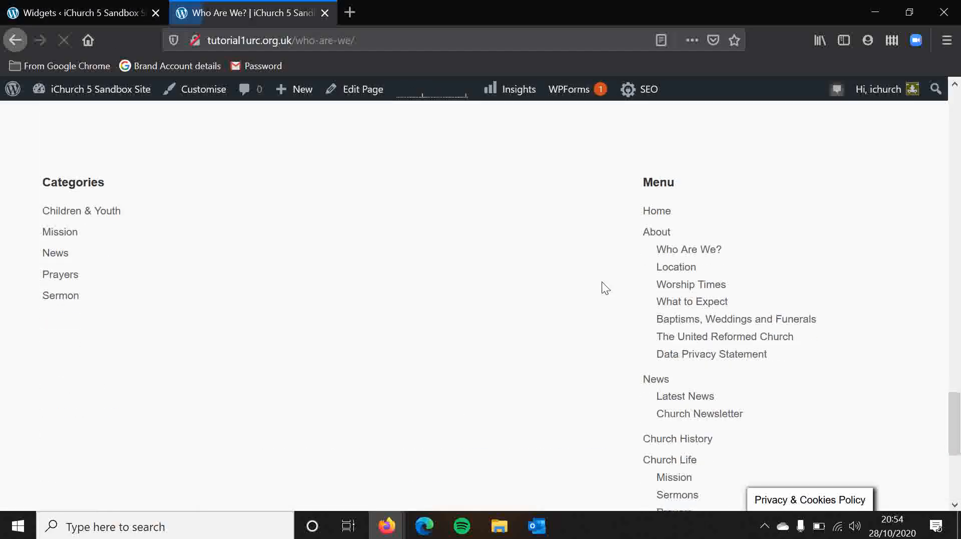
{"action": "scroll", "coordinate": [601, 282], "scroll_direction": "down", "scroll_amount": 5}
{"action": "scroll", "coordinate": [601, 281], "scroll_direction": "up", "scroll_amount": 5}
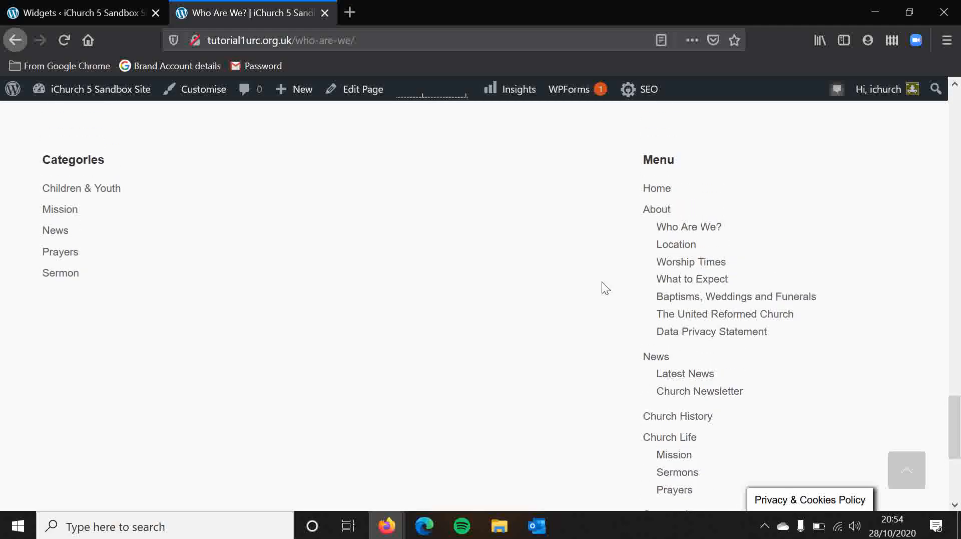
{"action": "scroll", "coordinate": [602, 281], "scroll_direction": "up", "scroll_amount": 5}
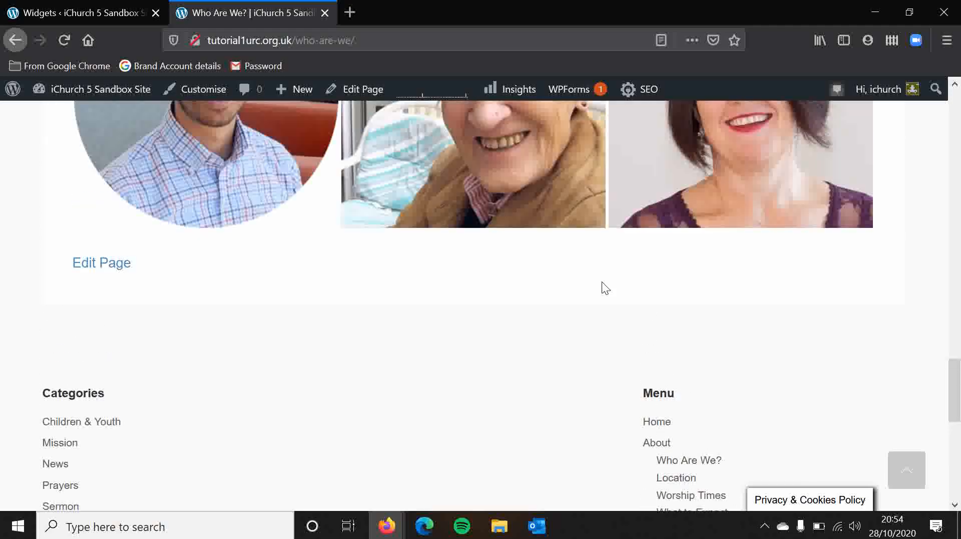
{"action": "scroll", "coordinate": [601, 281], "scroll_direction": "down", "scroll_amount": 4}
{"action": "scroll", "coordinate": [602, 281], "scroll_direction": "down", "scroll_amount": 2}
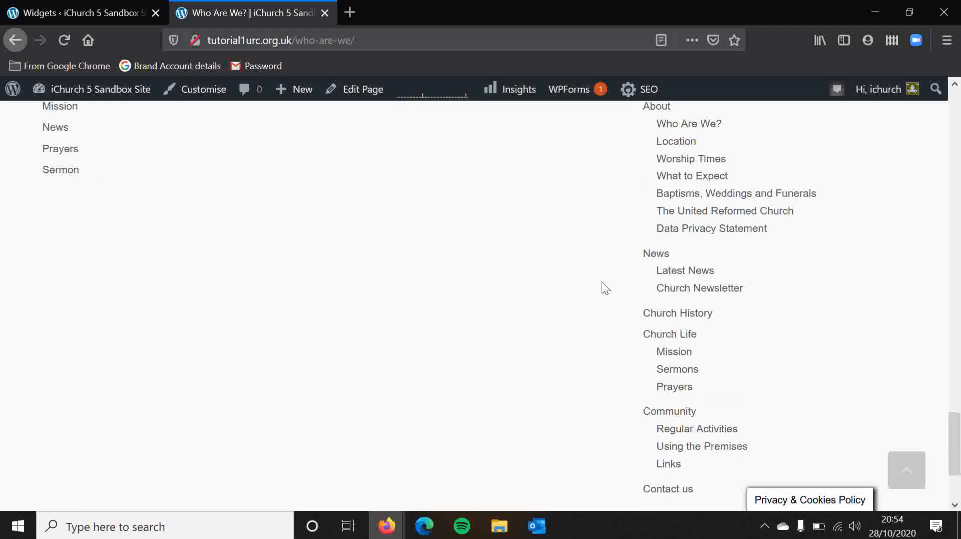
{"action": "scroll", "coordinate": [602, 281], "scroll_direction": "down", "scroll_amount": 3}
{"action": "scroll", "coordinate": [602, 281], "scroll_direction": "up", "scroll_amount": 7}
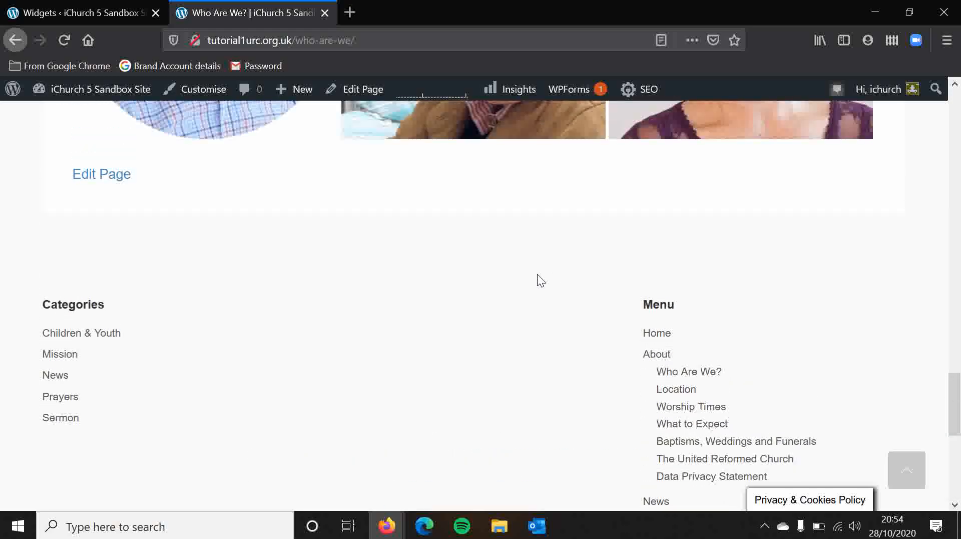
{"action": "scroll", "coordinate": [537, 274], "scroll_direction": "down", "scroll_amount": 3}
{"action": "scroll", "coordinate": [537, 274], "scroll_direction": "down", "scroll_amount": 1}
{"action": "scroll", "coordinate": [537, 275], "scroll_direction": "up", "scroll_amount": 2}
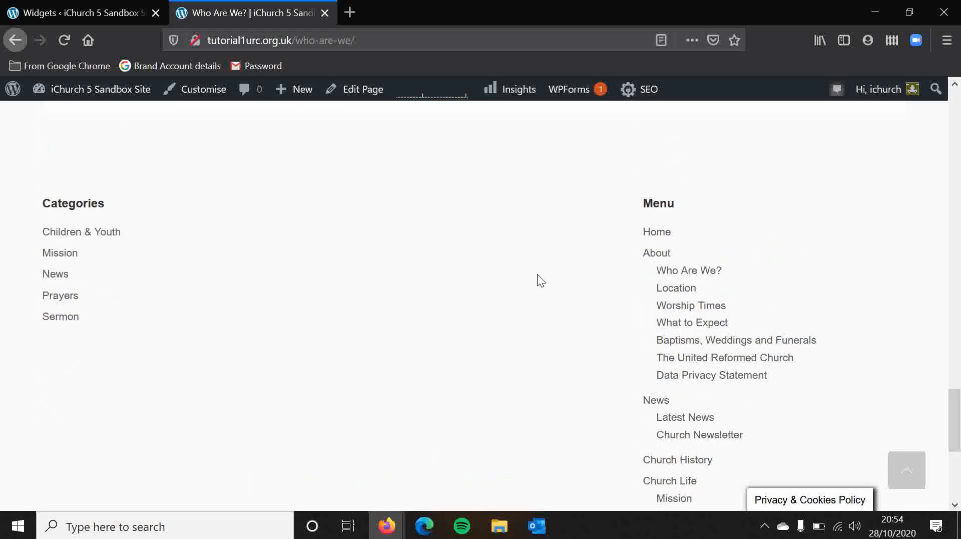
{"action": "scroll", "coordinate": [537, 275], "scroll_direction": "down", "scroll_amount": 1}
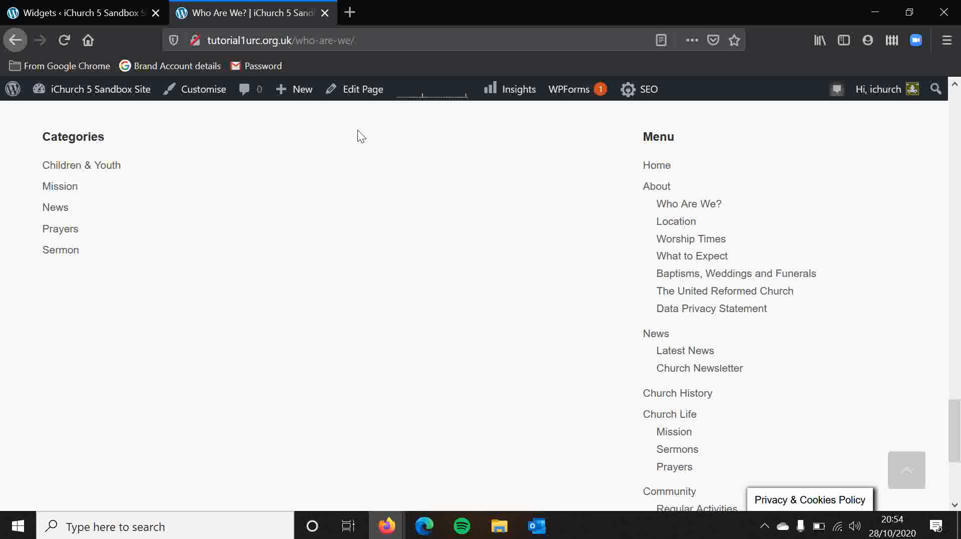
Return to the admin area's Theme Options and review the content types available for Footer Column #1.
{"action": "left_click", "coordinate": [107, 1]}
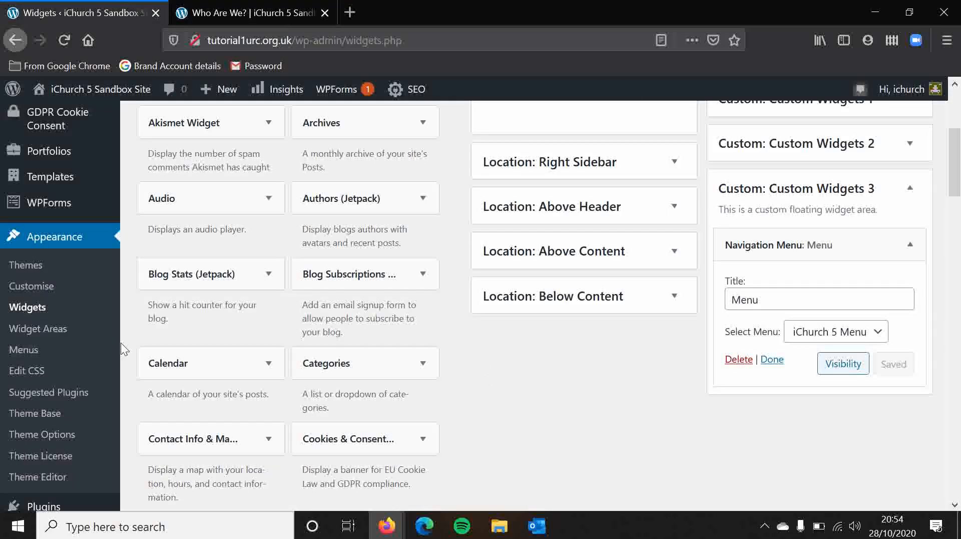
{"action": "left_click", "coordinate": [54, 432]}
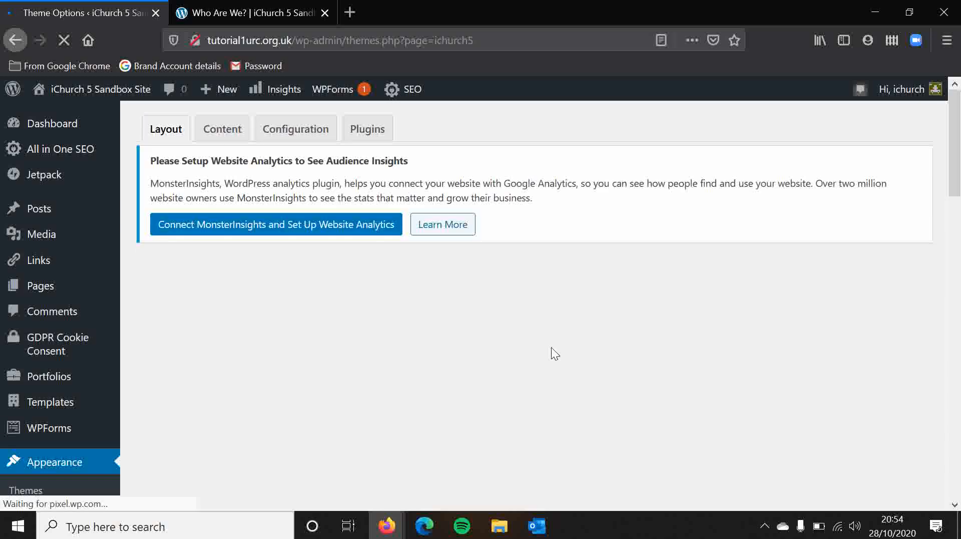
{"action": "scroll", "coordinate": [551, 347], "scroll_direction": "down", "scroll_amount": 4}
{"action": "scroll", "coordinate": [548, 337], "scroll_direction": "down", "scroll_amount": 2}
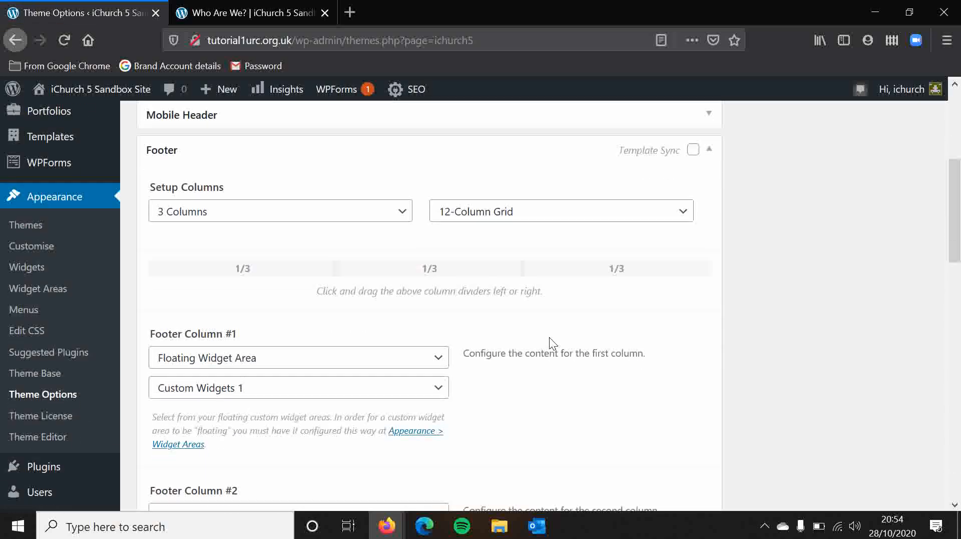
{"action": "left_click", "coordinate": [401, 364]}
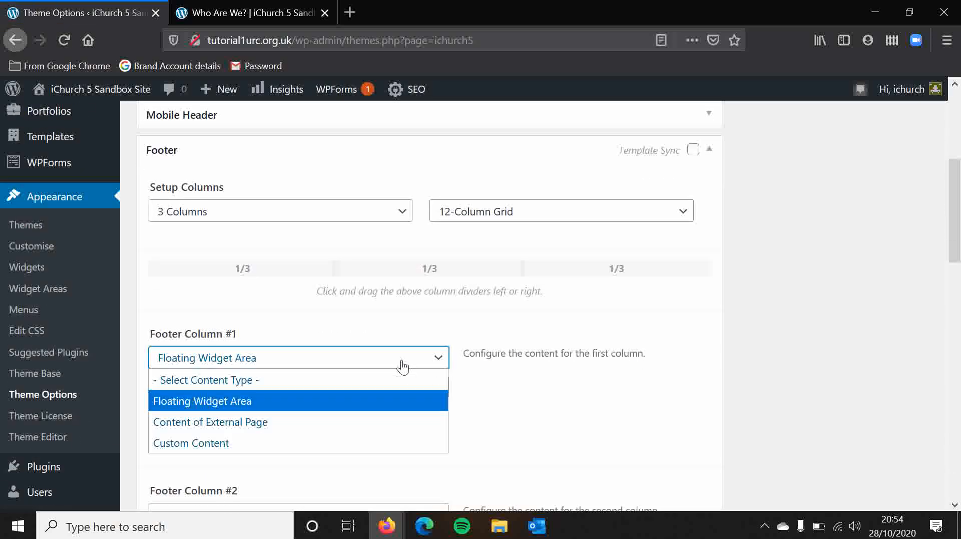
{"action": "left_click", "coordinate": [512, 394]}
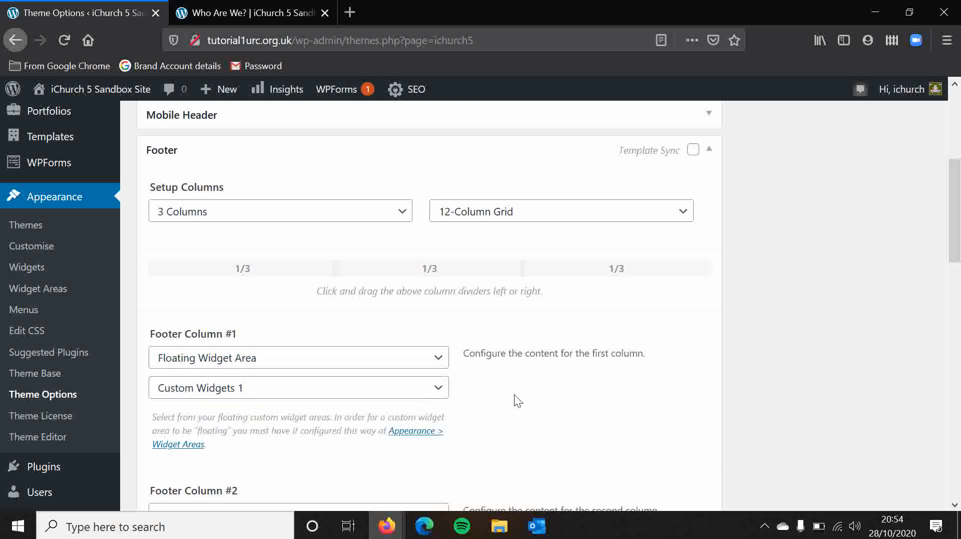
Go back to the Widgets page and remove the Navigation Menu widget from Custom Widgets 3.
{"action": "left_click", "coordinate": [37, 273]}
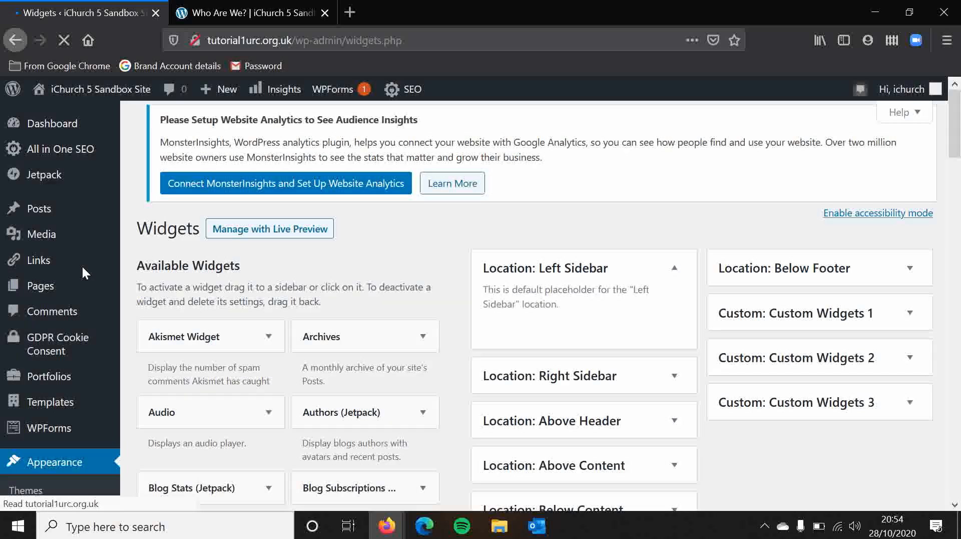
{"action": "scroll", "coordinate": [695, 313], "scroll_direction": "down", "scroll_amount": 3}
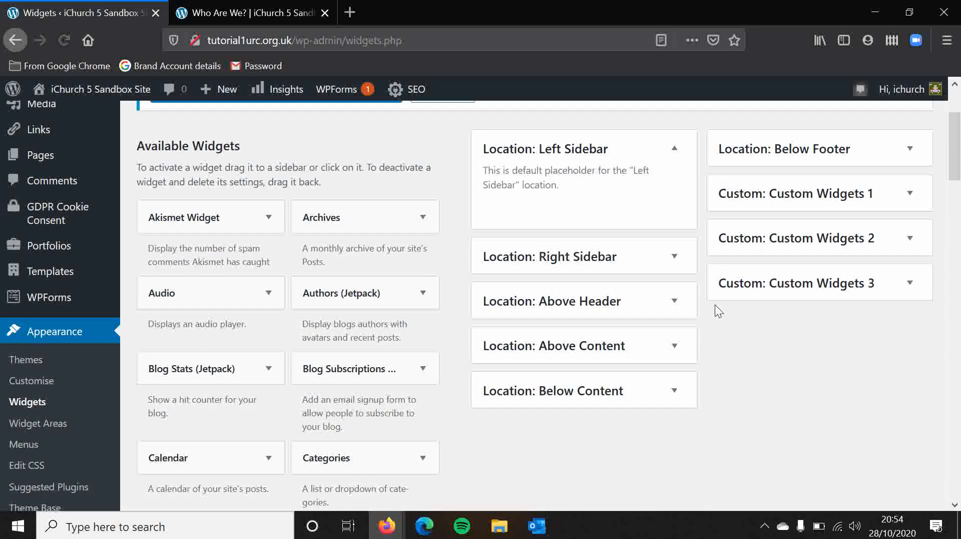
{"action": "left_click", "coordinate": [910, 282]}
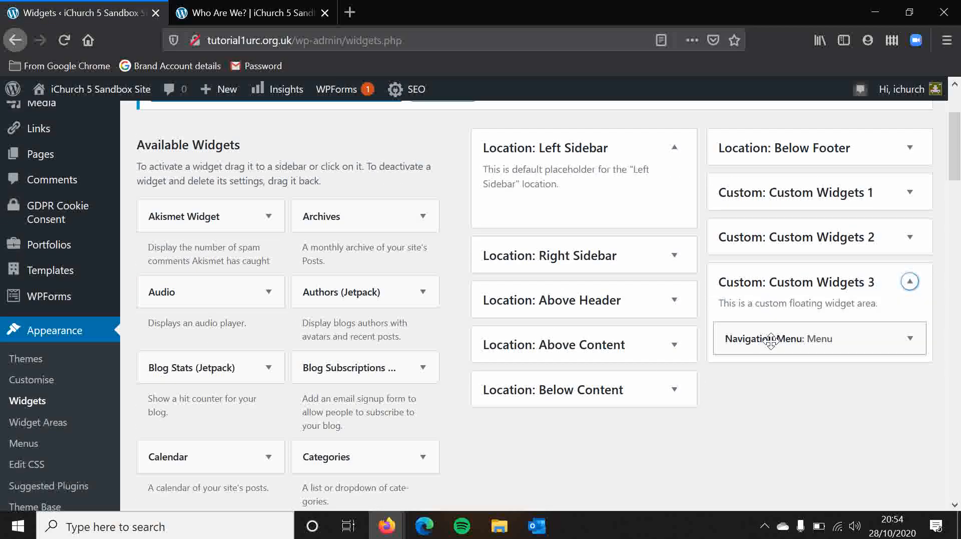
{"action": "left_click_drag", "start_coordinate": [768, 336], "coordinate": [210, 305]}
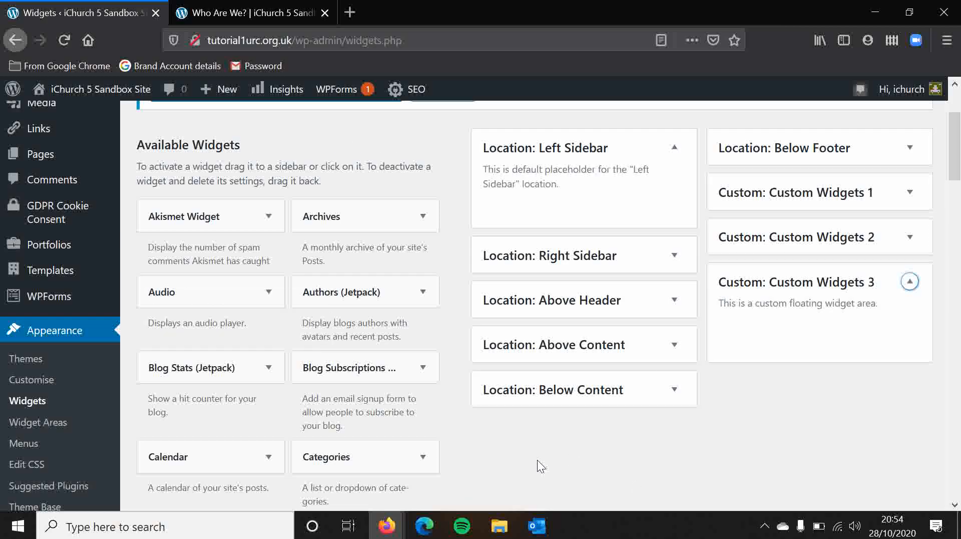
Add a Gallery widget to Custom Widgets 3 and title it "Gallery".
{"action": "scroll", "coordinate": [537, 460], "scroll_direction": "down", "scroll_amount": 6}
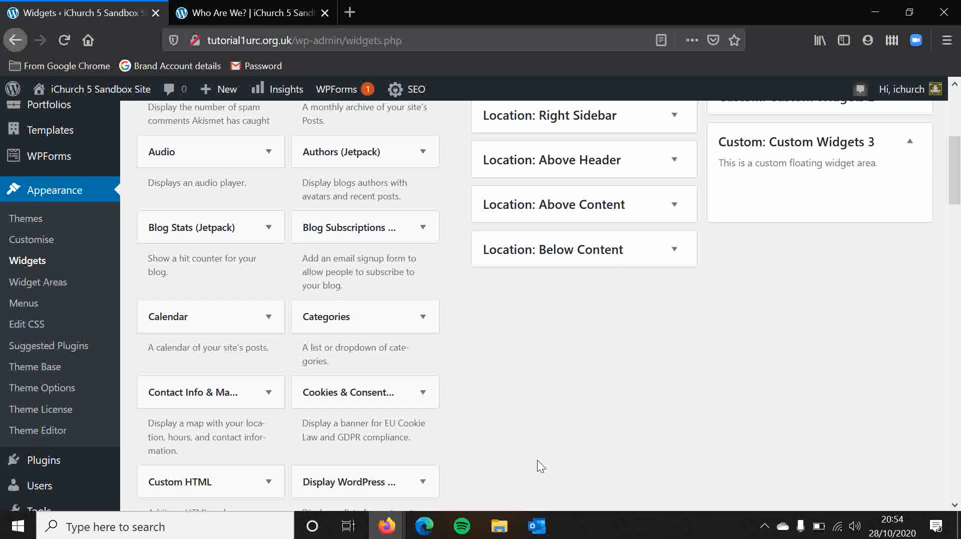
{"action": "scroll", "coordinate": [536, 459], "scroll_direction": "down", "scroll_amount": 3}
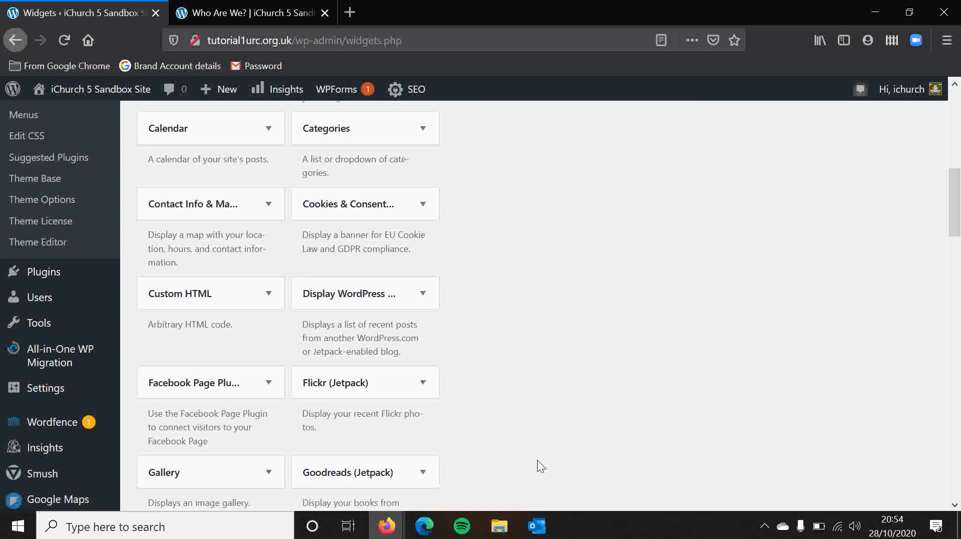
{"action": "left_click_drag", "start_coordinate": [268, 336], "coordinate": [816, 256]}
{"action": "left_click", "coordinate": [801, 300]}
{"action": "type", "text": "g"}
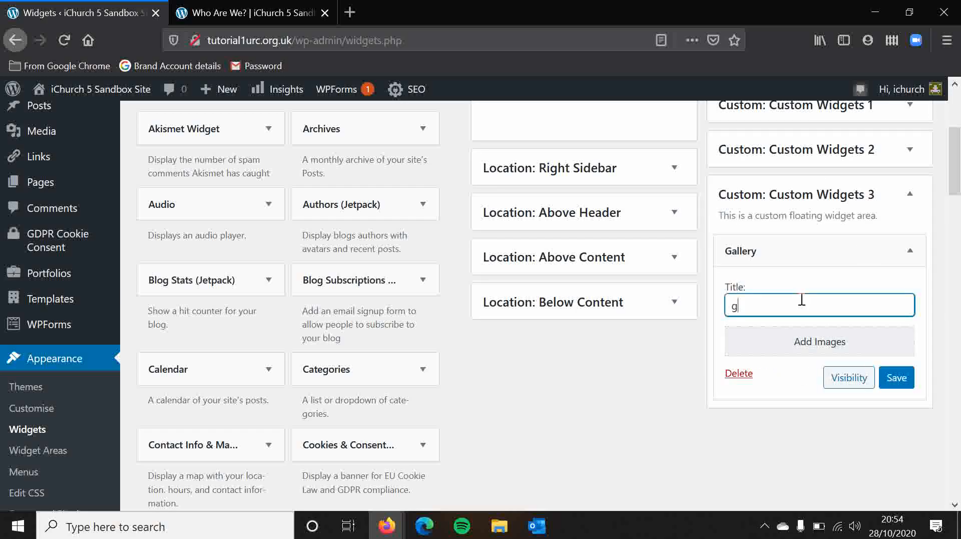
{"action": "key", "text": "BackSpace"}
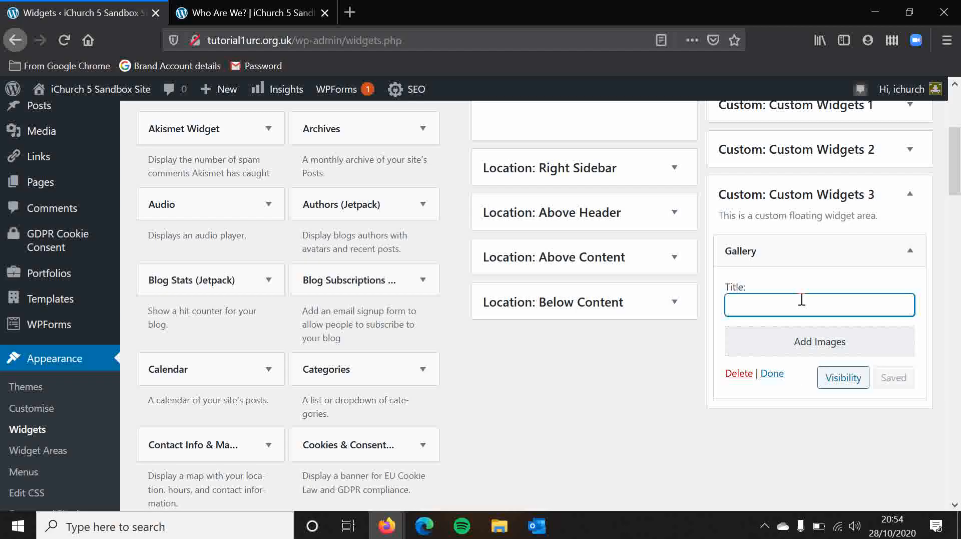
{"action": "type", "text": "Gallery"}
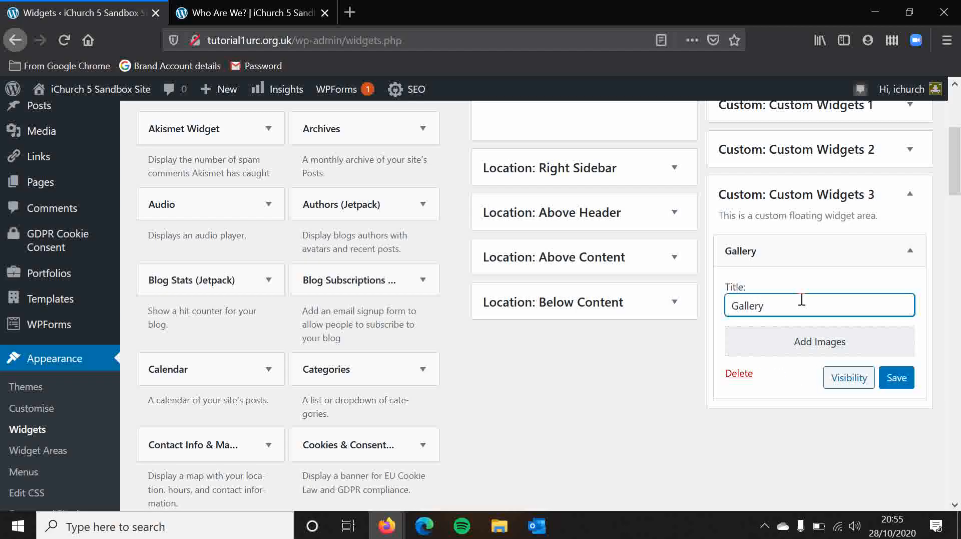
Fill the Gallery widget with the baby, bride and headphones images from the media library, and save the widget.
{"action": "left_click", "coordinate": [817, 353]}
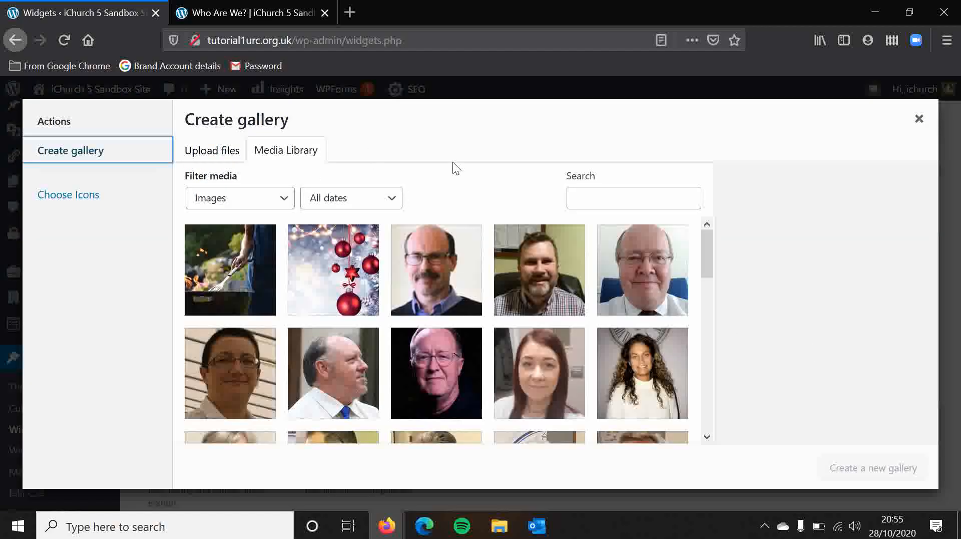
{"action": "scroll", "coordinate": [480, 325], "scroll_direction": "down", "scroll_amount": 8}
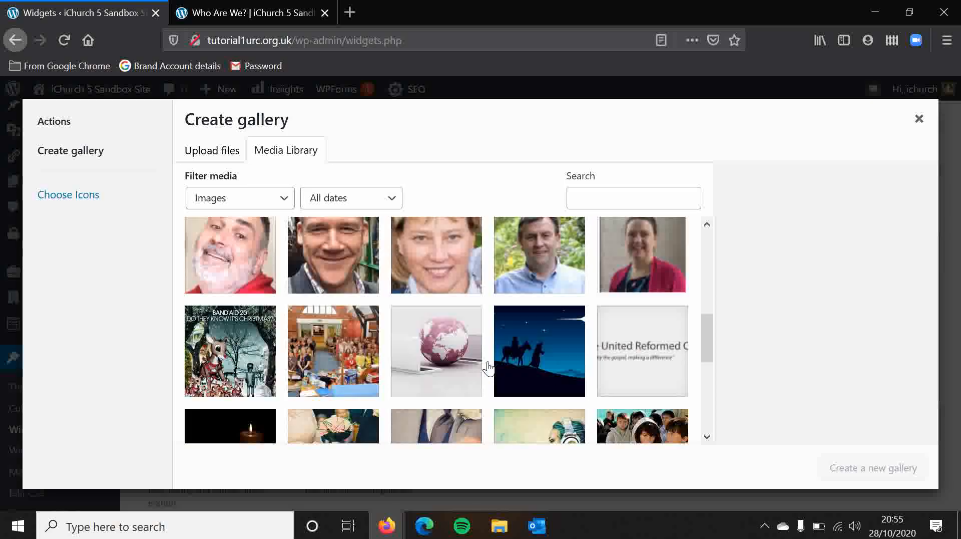
{"action": "scroll", "coordinate": [488, 368], "scroll_direction": "down", "scroll_amount": 3}
{"action": "left_click", "coordinate": [436, 317]}
{"action": "left_click", "coordinate": [334, 316]}
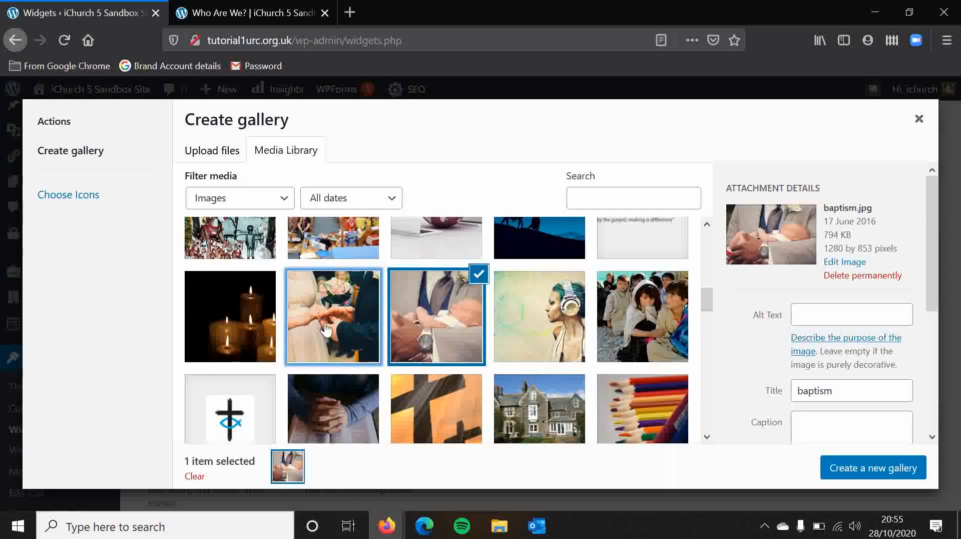
{"action": "left_click", "coordinate": [519, 343]}
{"action": "left_click", "coordinate": [847, 468]}
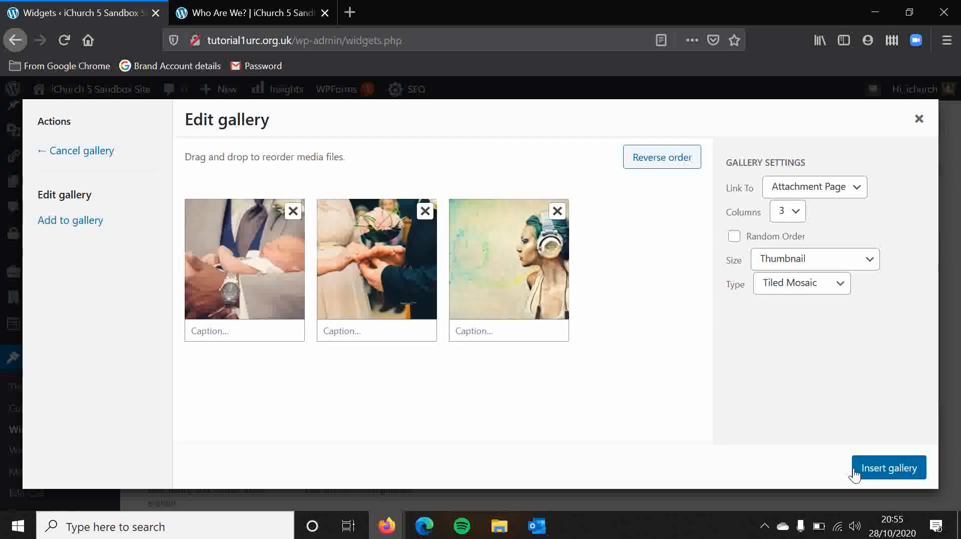
{"action": "left_click", "coordinate": [906, 470]}
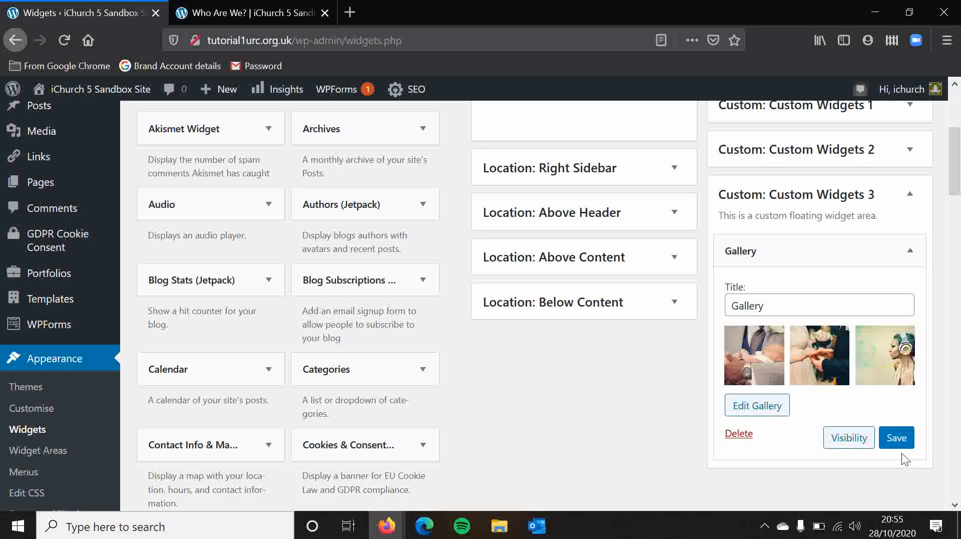
{"action": "left_click", "coordinate": [898, 438]}
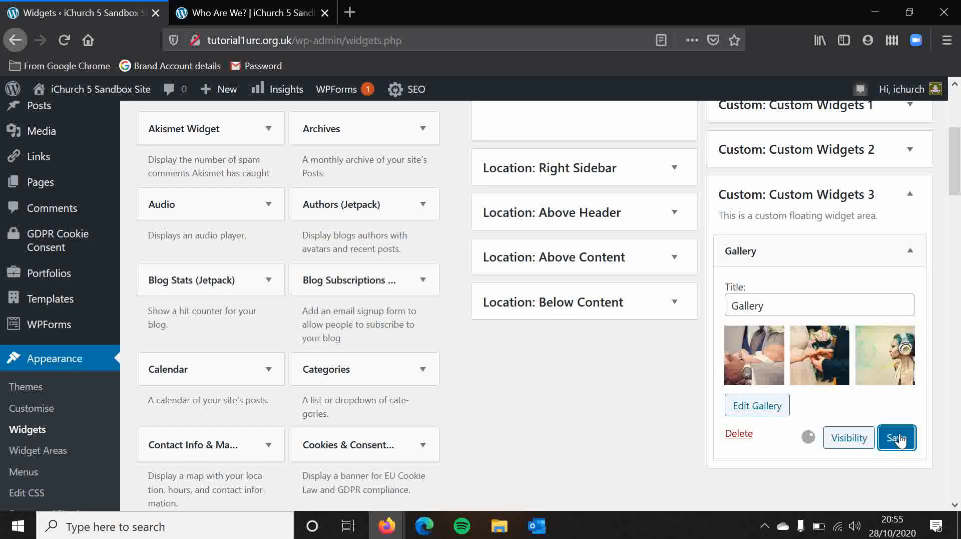
Check the footer on the reloaded Who Are We? page, and collapse the Gallery widget back on the Widgets page.
{"action": "left_click", "coordinate": [210, 2]}
{"action": "left_click", "coordinate": [62, 41]}
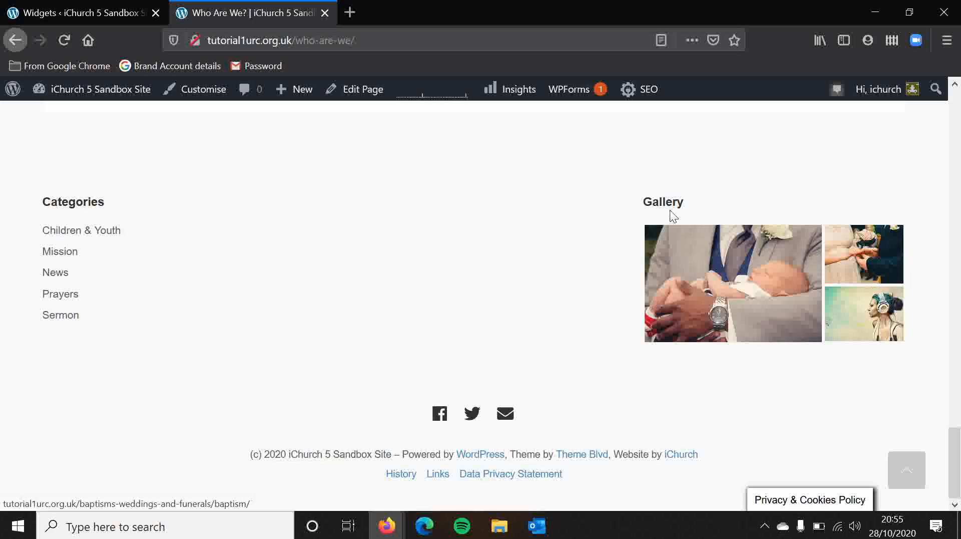
{"action": "left_click", "coordinate": [70, 4]}
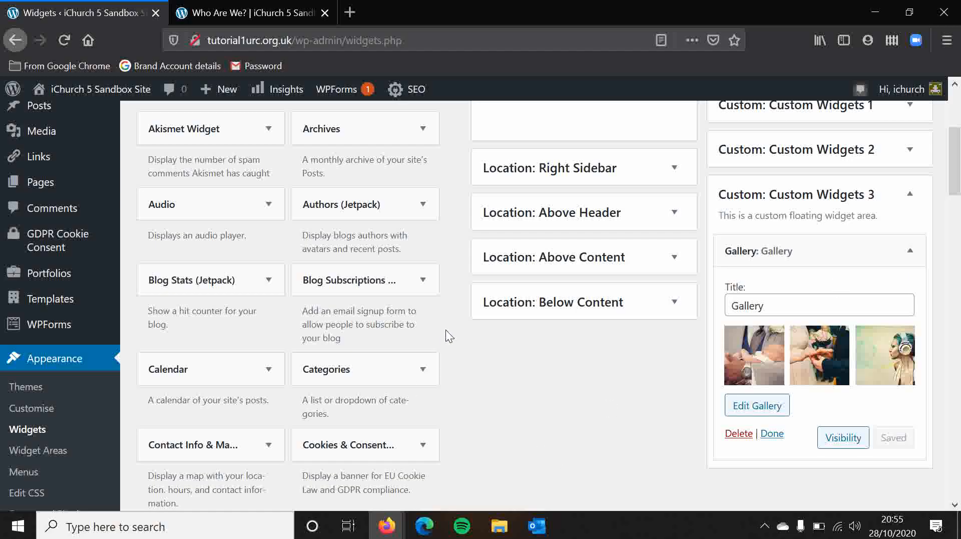
{"action": "left_click", "coordinate": [909, 250]}
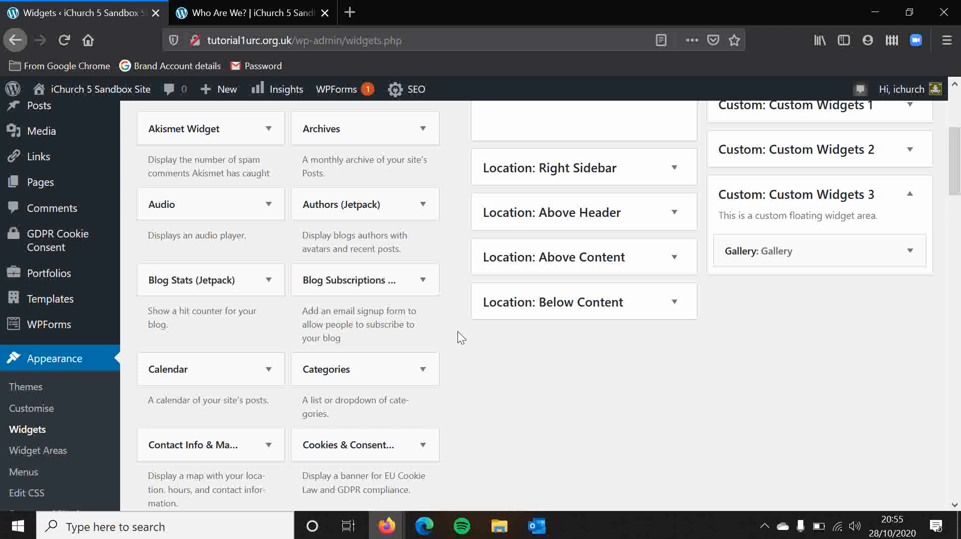
{"action": "scroll", "coordinate": [455, 308], "scroll_direction": "up", "scroll_amount": 5}
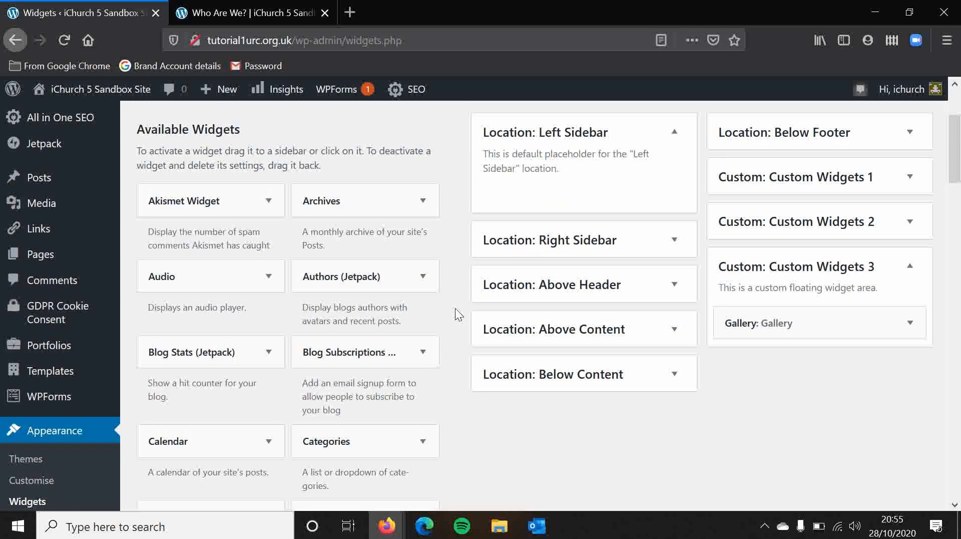
{"action": "scroll", "coordinate": [455, 308], "scroll_direction": "down", "scroll_amount": 3}
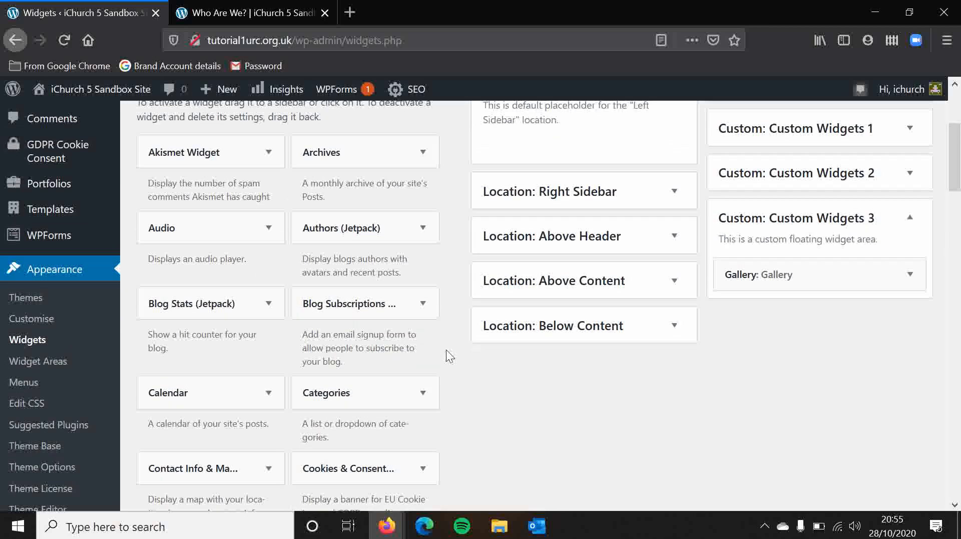
{"action": "scroll", "coordinate": [447, 354], "scroll_direction": "up", "scroll_amount": 3}
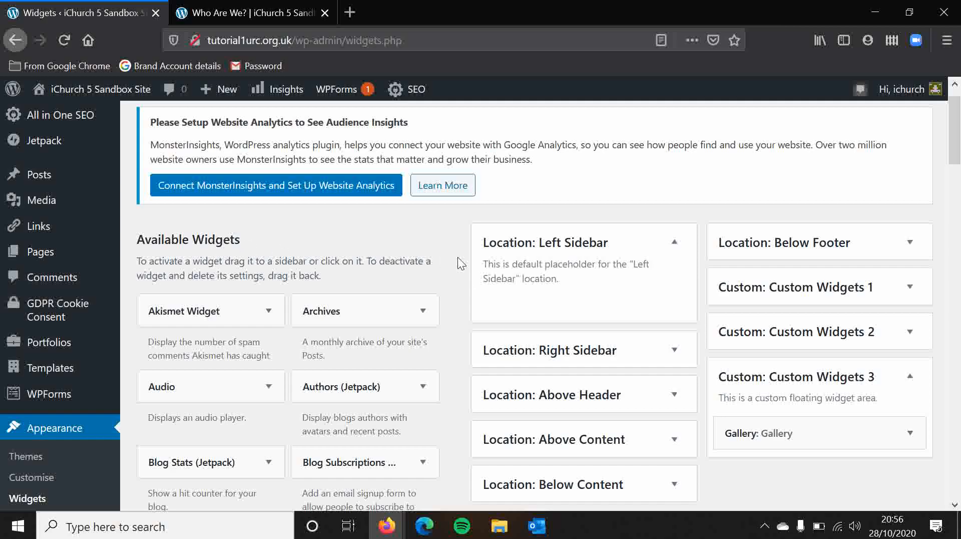
{"action": "scroll", "coordinate": [458, 257], "scroll_direction": "down", "scroll_amount": 3}
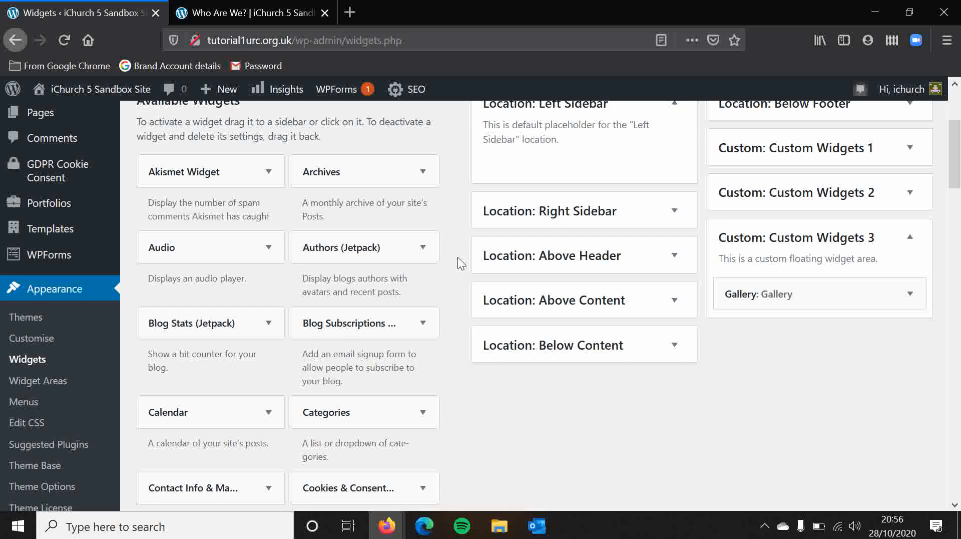
{"action": "scroll", "coordinate": [458, 256], "scroll_direction": "up", "scroll_amount": 2}
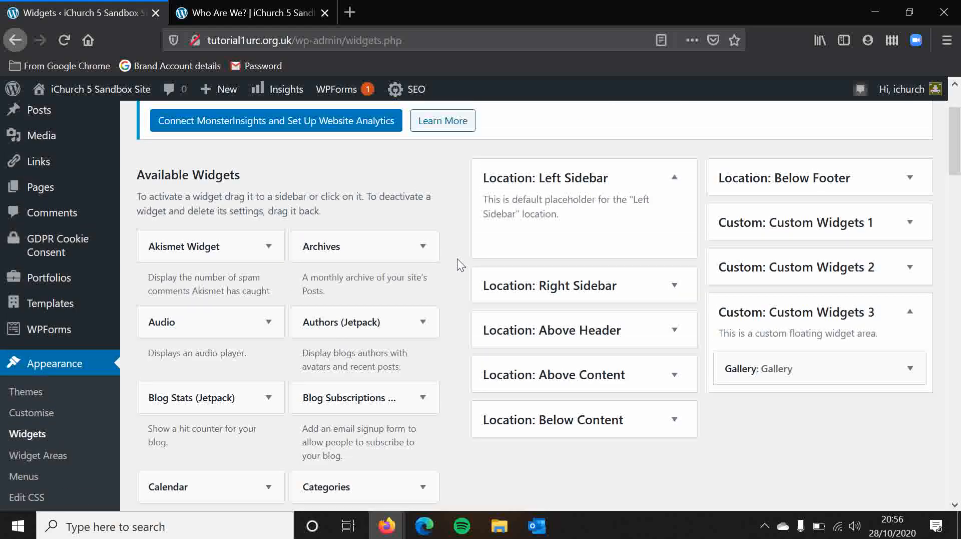
{"action": "scroll", "coordinate": [457, 259], "scroll_direction": "up", "scroll_amount": 1}
{"action": "scroll", "coordinate": [457, 258], "scroll_direction": "up", "scroll_amount": 1}
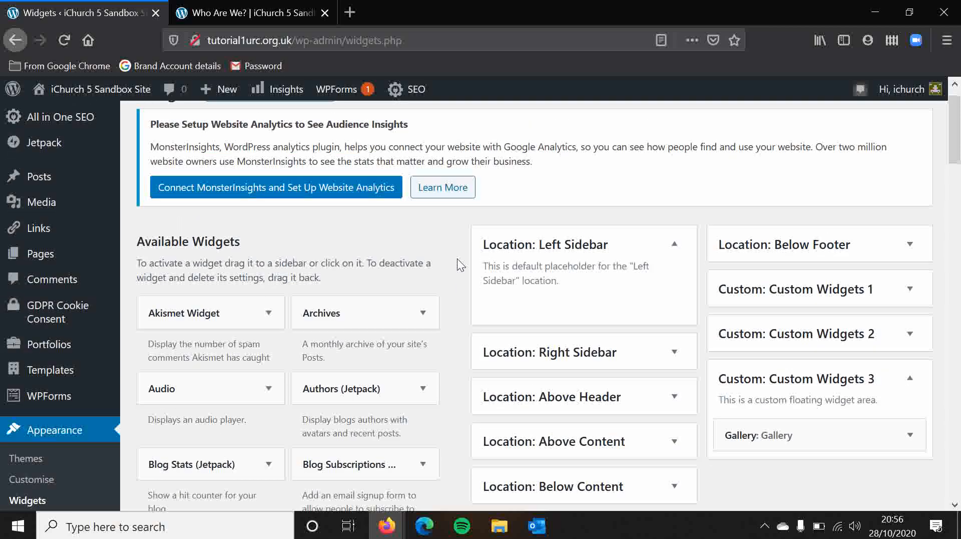